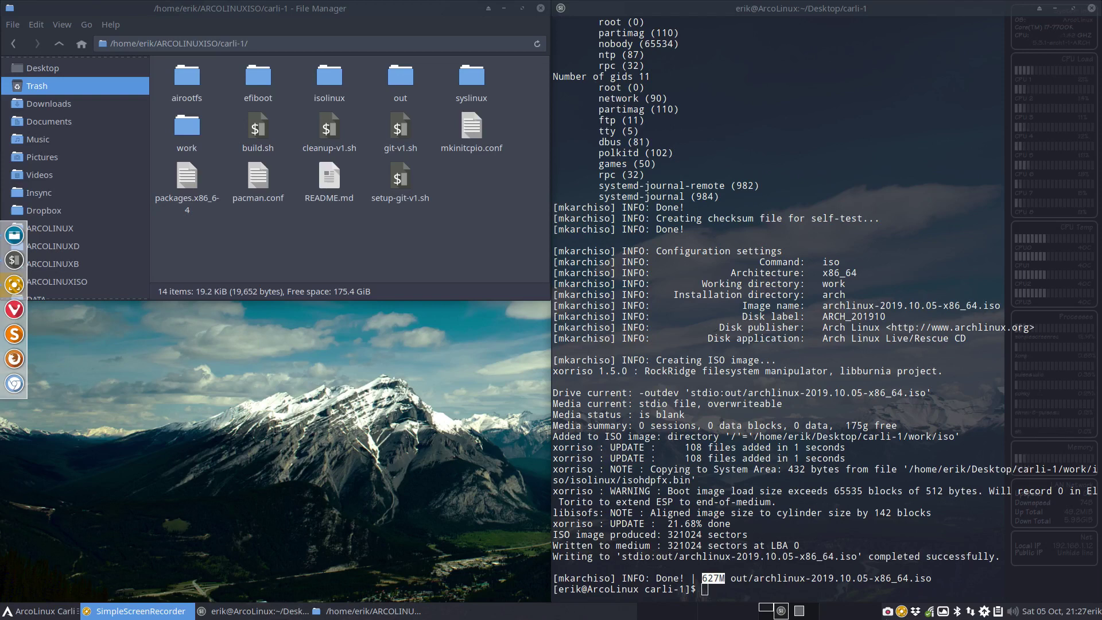
Step: Bring Thunar forward and go from the ARCOLINUXISO carli-1 copy to the Desktop folder
double_click(783, 578)
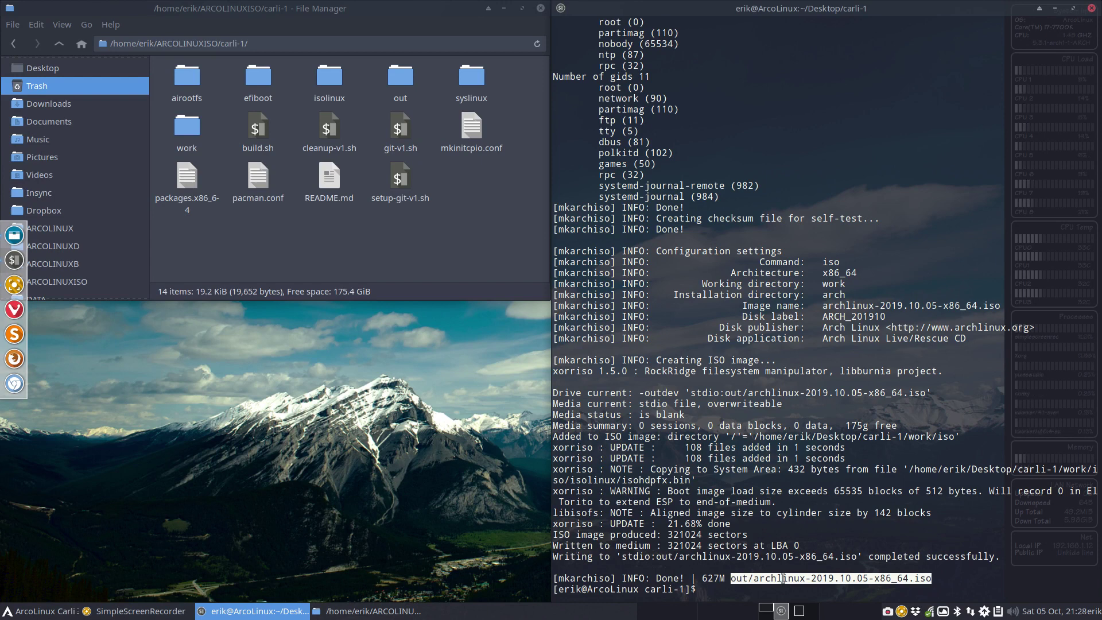
click(362, 239)
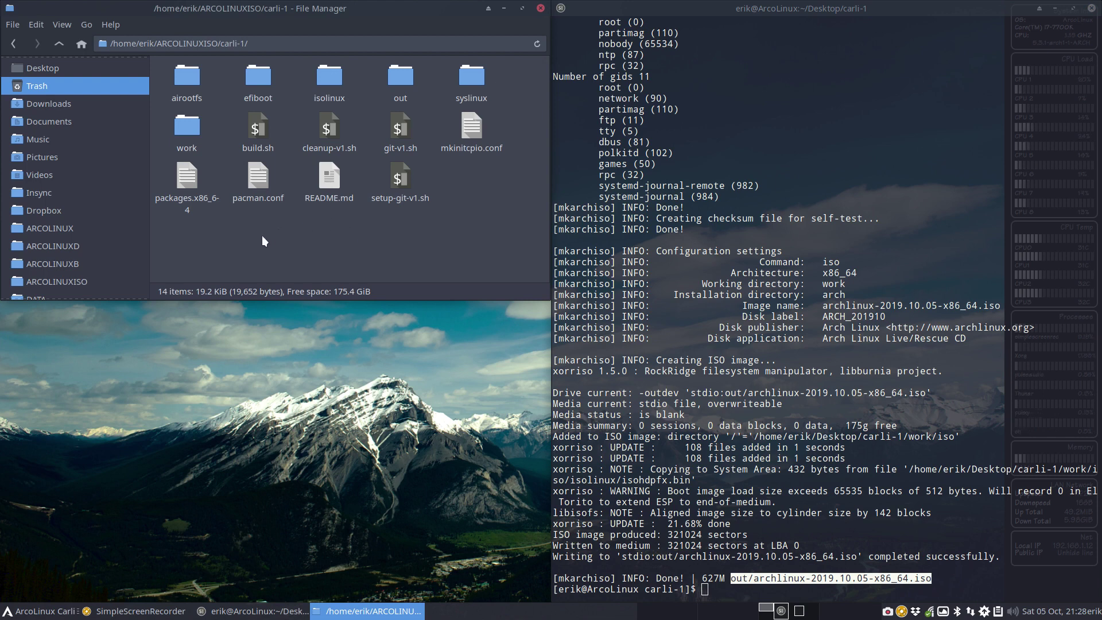
scroll(89, 258, up, 2)
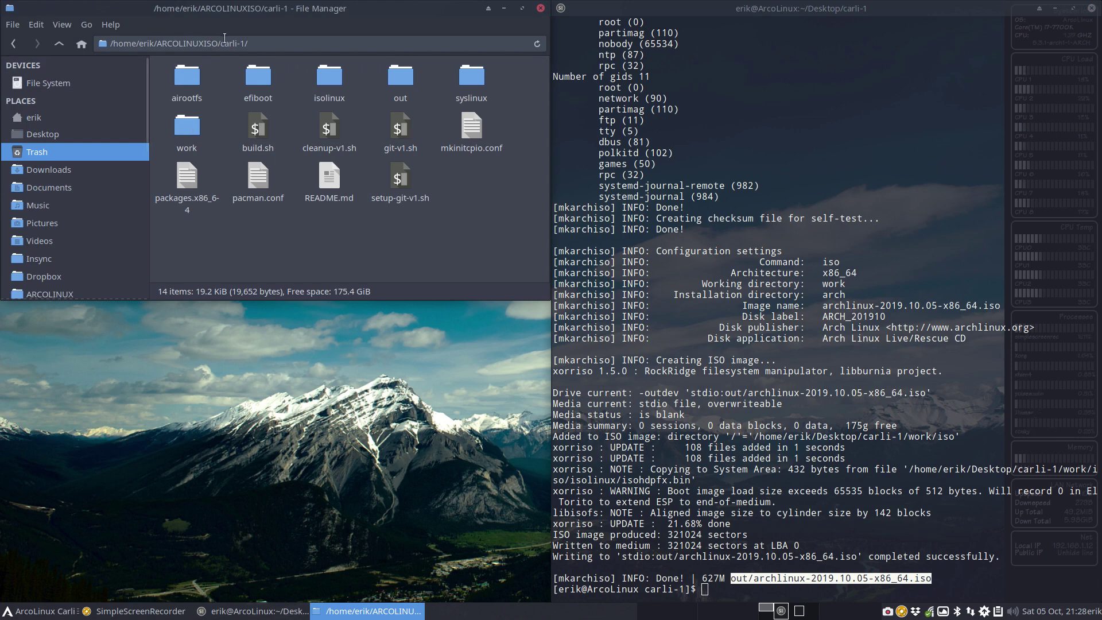
drag(221, 45, 258, 43)
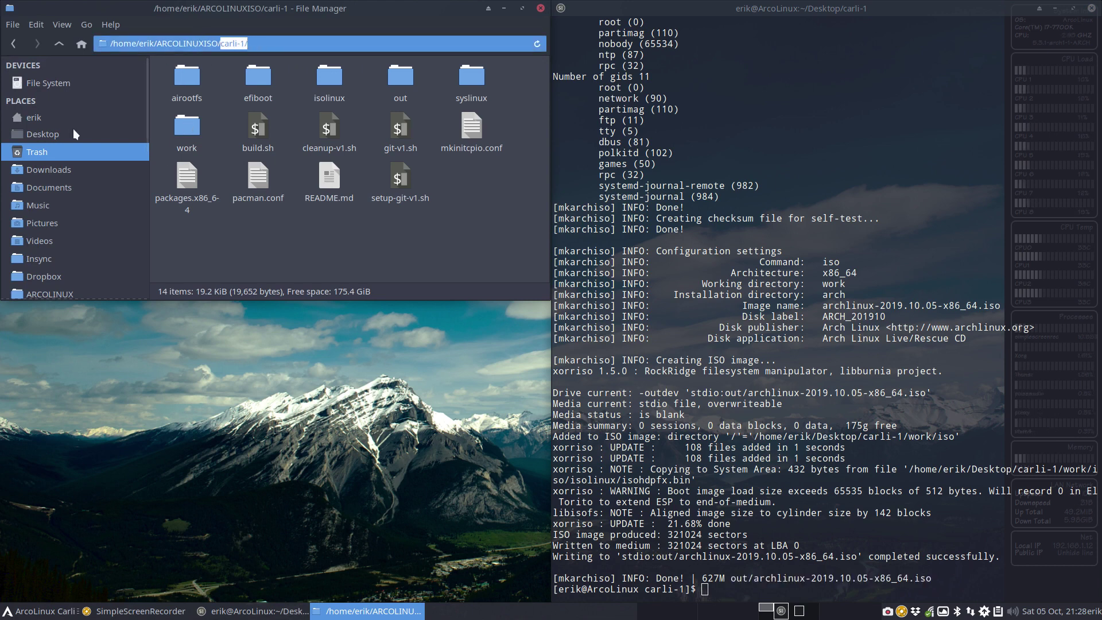
click(53, 135)
Step: Mount the built ISO from carli-1/out and open the ARCH_201910 disc's arch folder
double_click(174, 77)
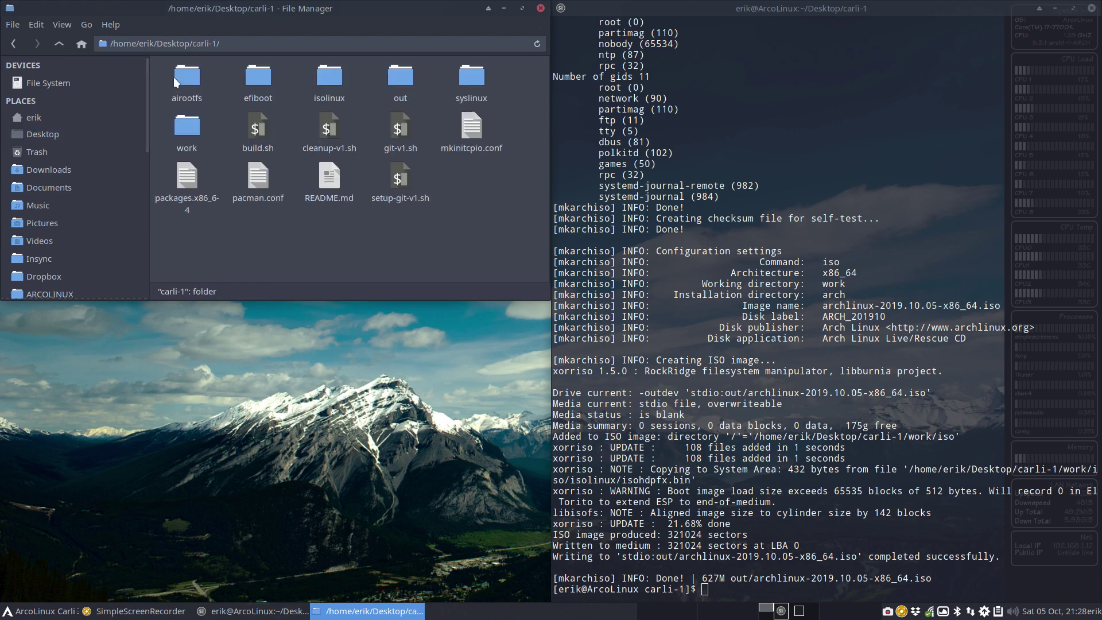
double_click(397, 80)
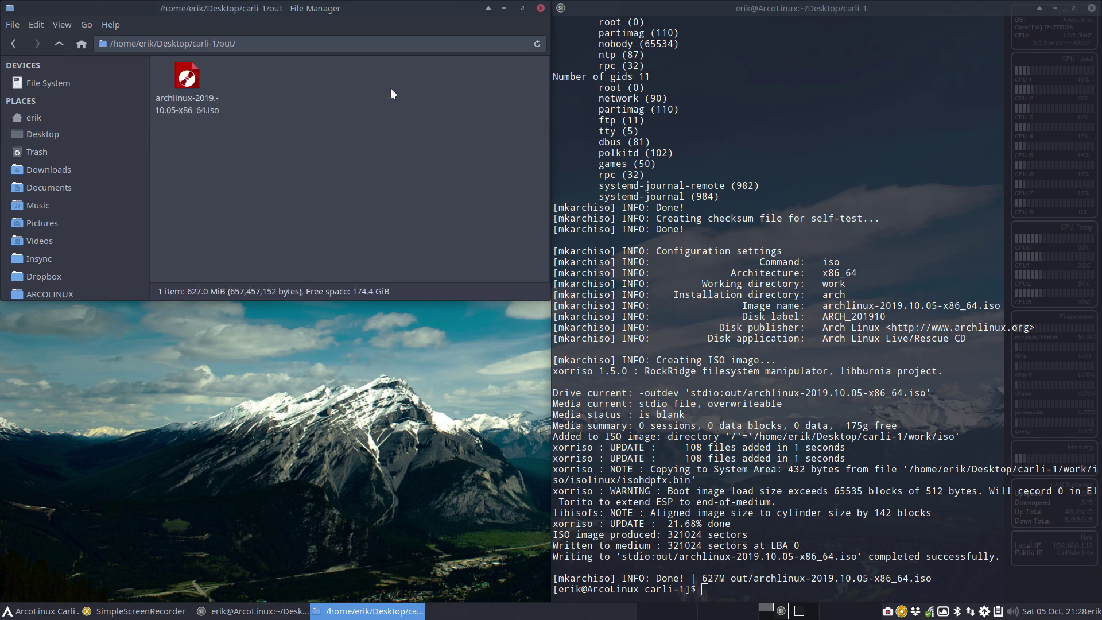
click(192, 74)
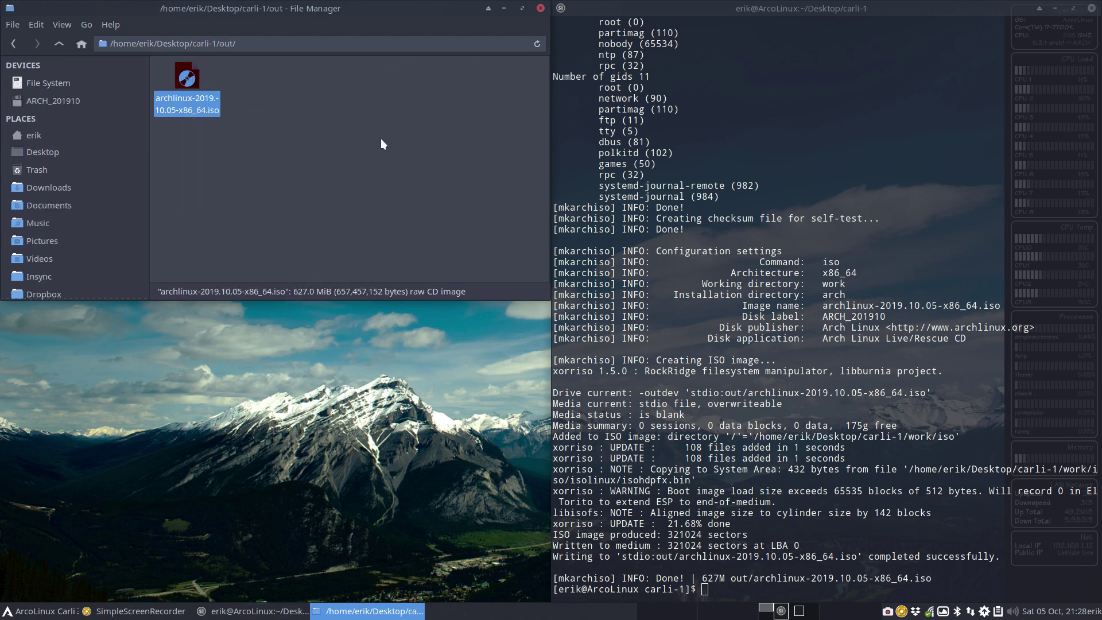
click(80, 102)
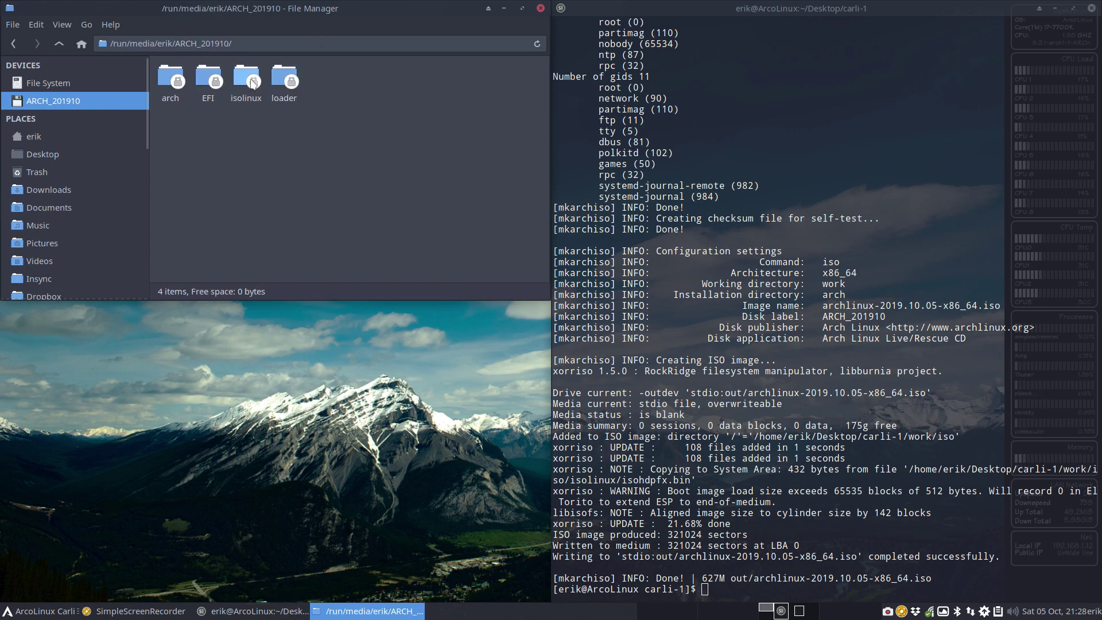
double_click(176, 78)
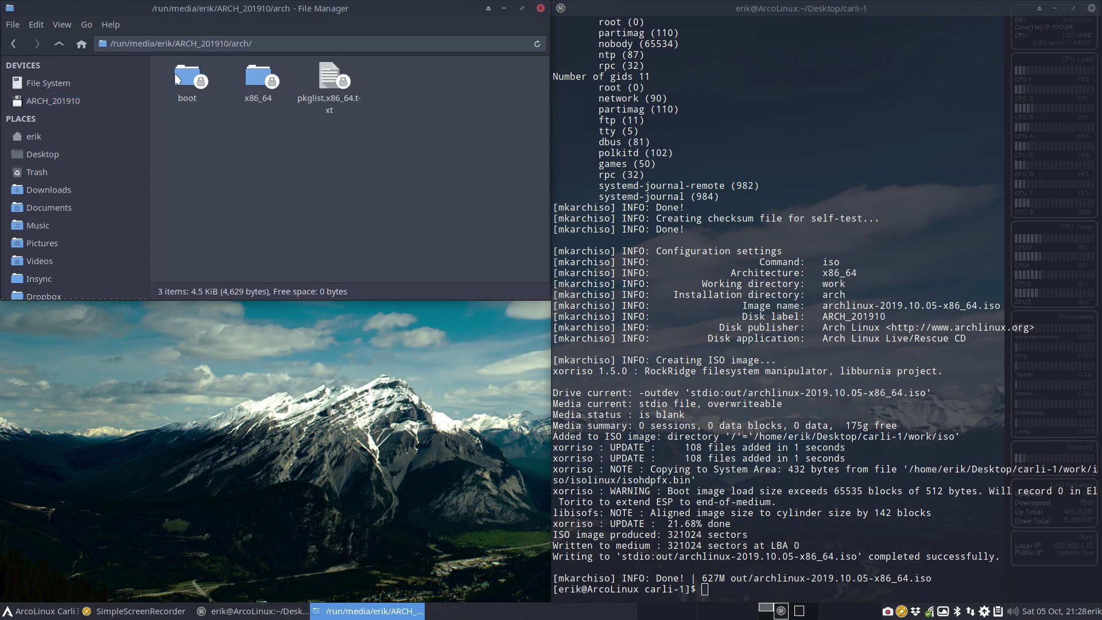
click(328, 75)
Step: Empty the Downloads folder by deleting its three items
drag(300, 16, 408, 45)
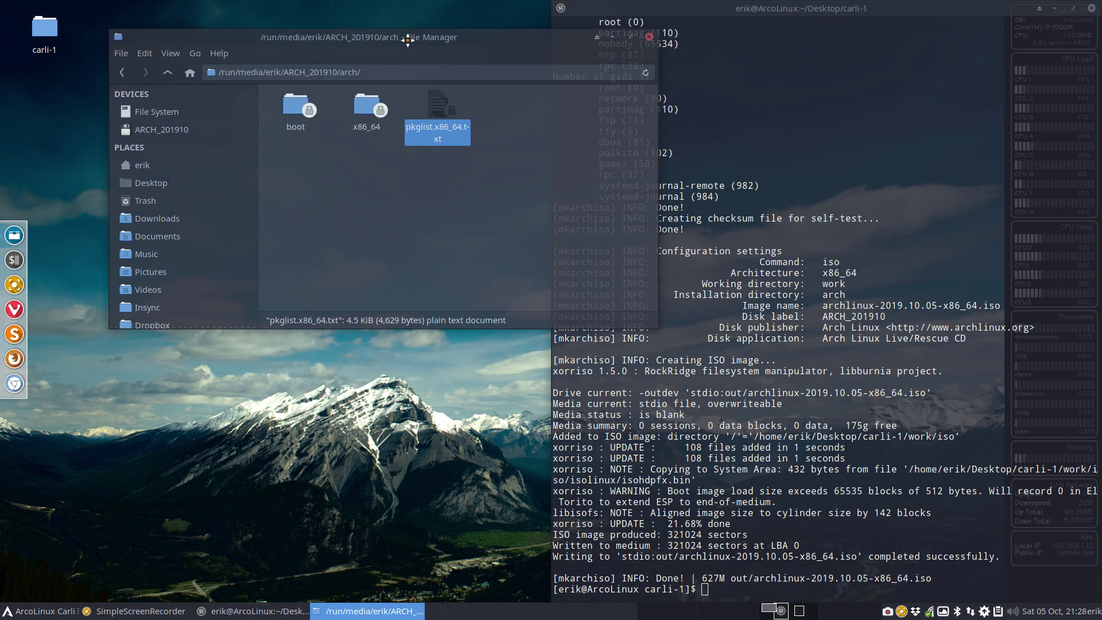
click(165, 218)
drag(278, 171, 494, 97)
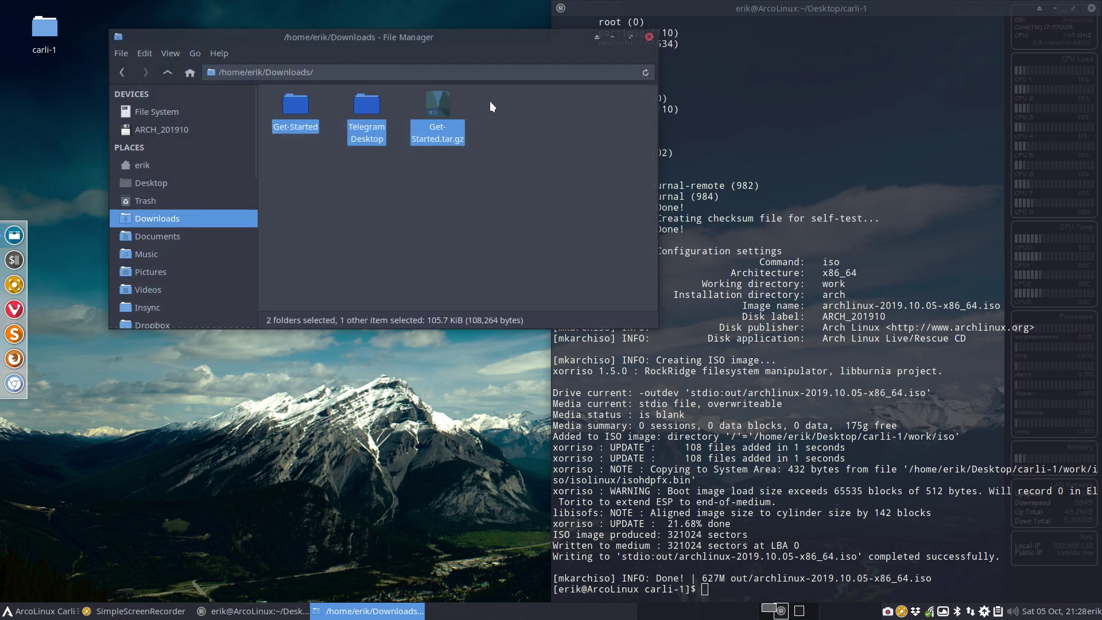
key(Delete)
Step: Copy pkglist.x86_64.txt from the disc's arch folder into Downloads
click(124, 73)
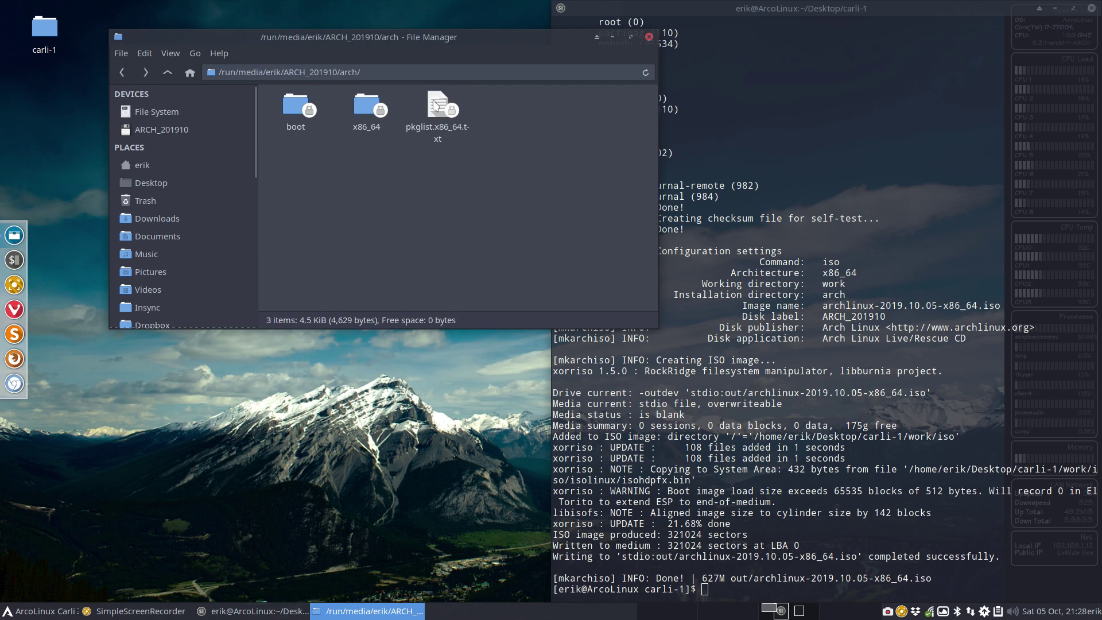
click(439, 101)
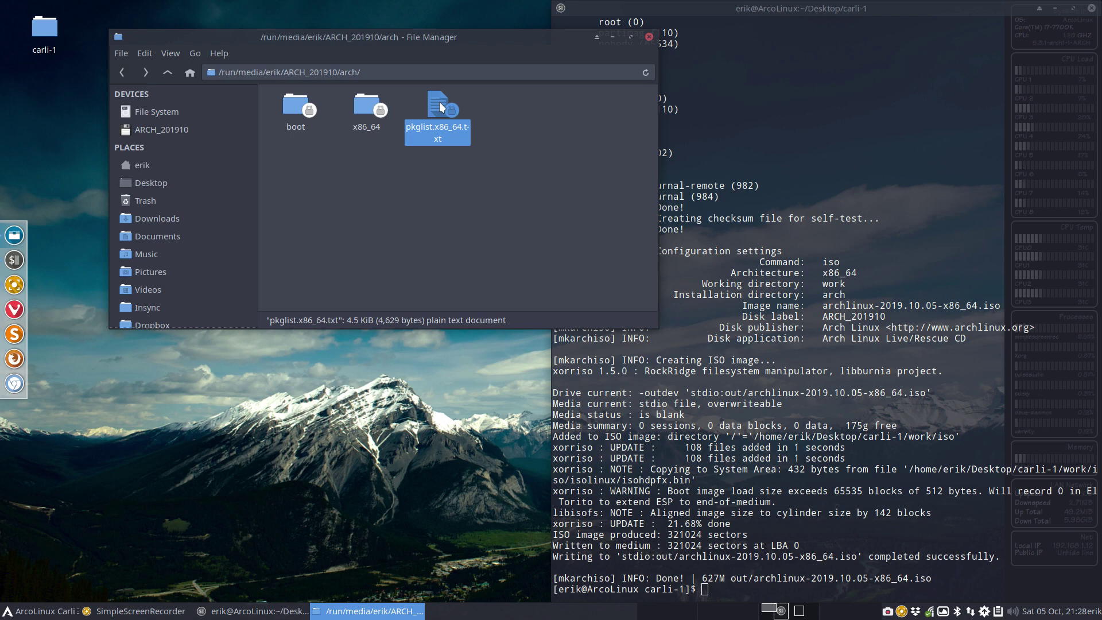
drag(439, 101, 167, 216)
Step: Rename the Downloads copy to pkglist.x86_64-carli.txt, then briefly check the Trash
click(168, 218)
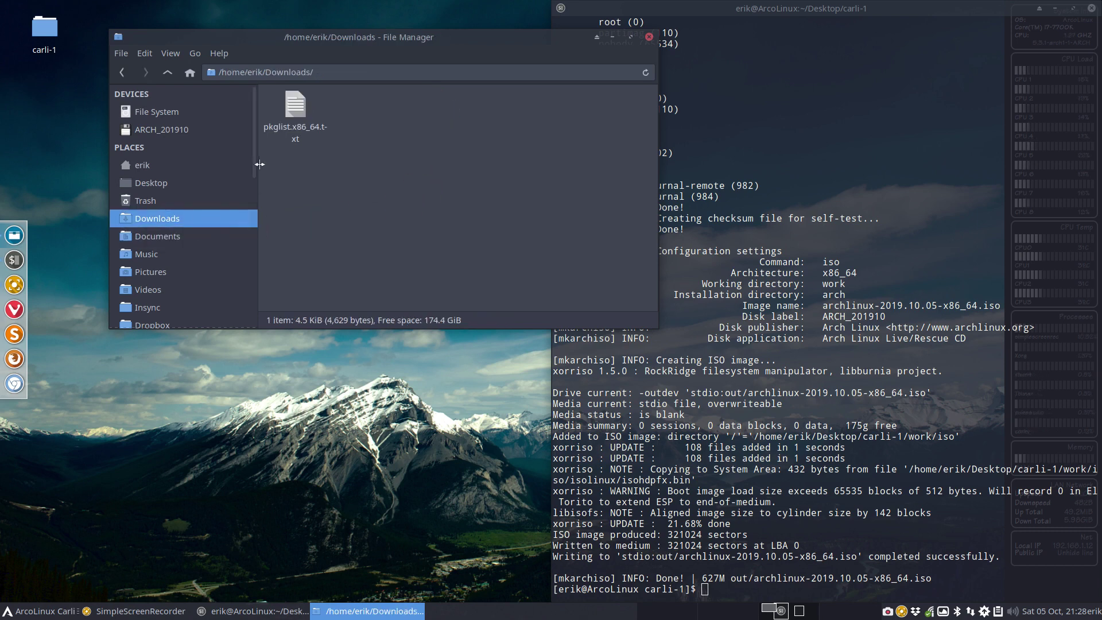
click(295, 110)
key(F2)
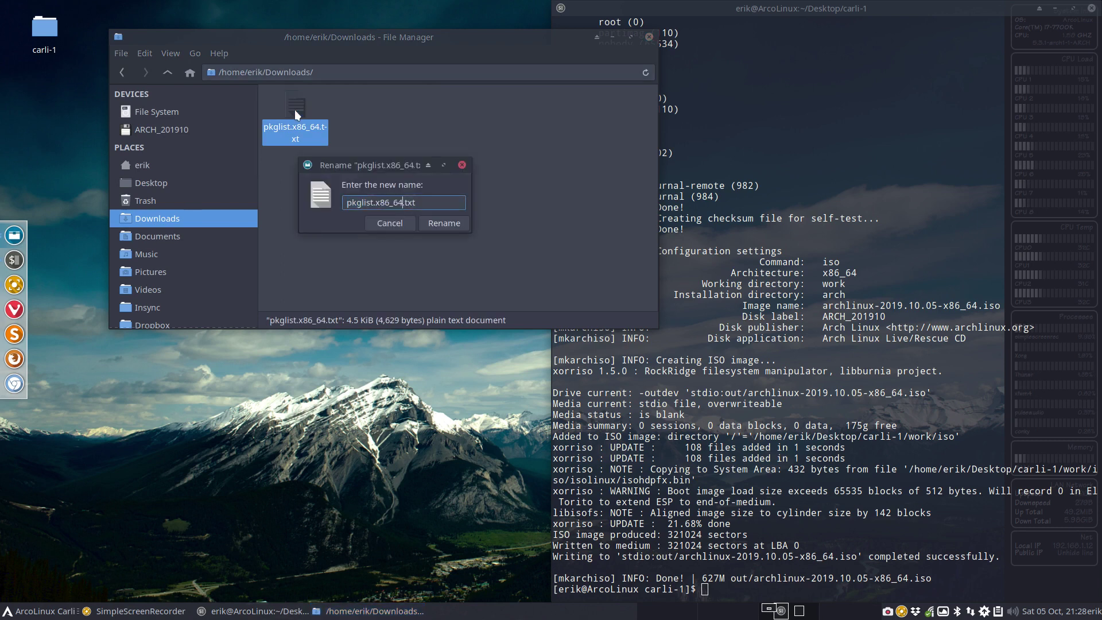
text(-carli)
key(Return)
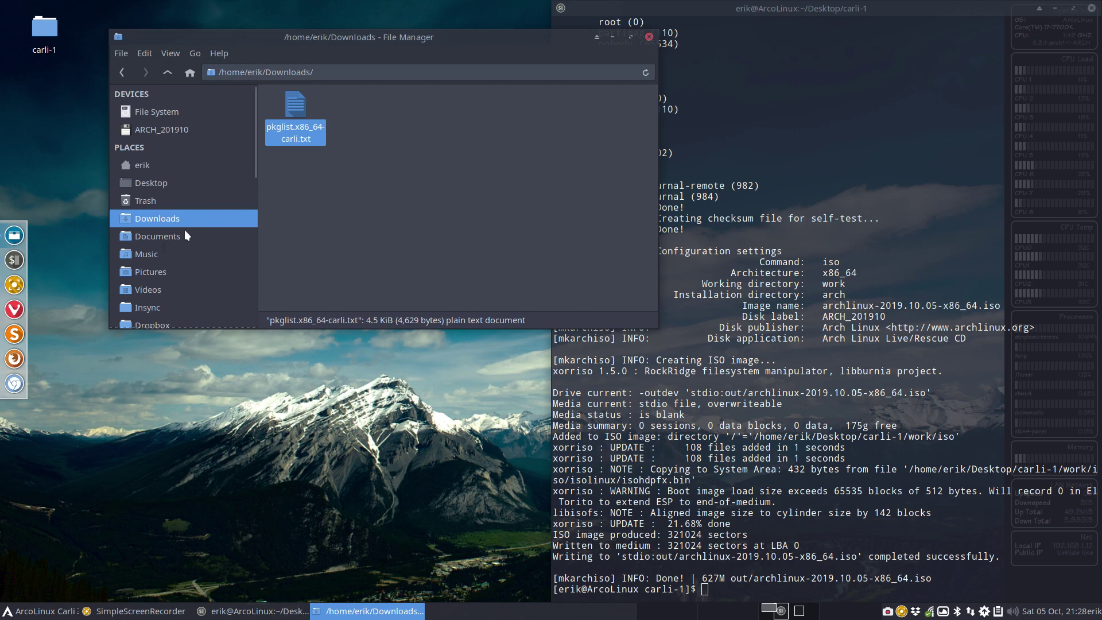
click(159, 201)
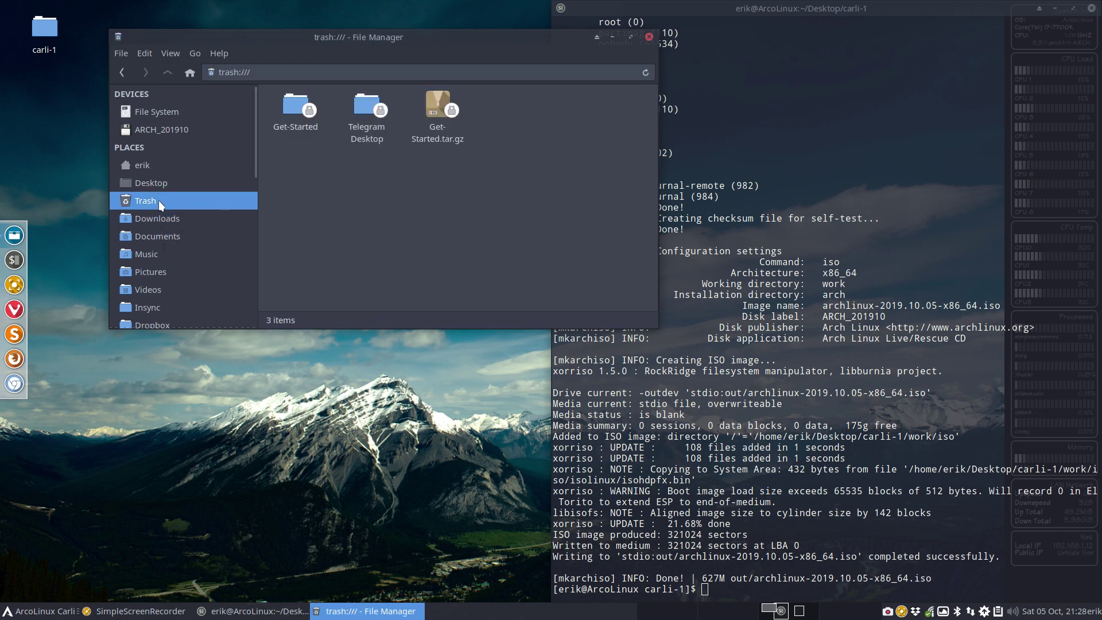
click(165, 219)
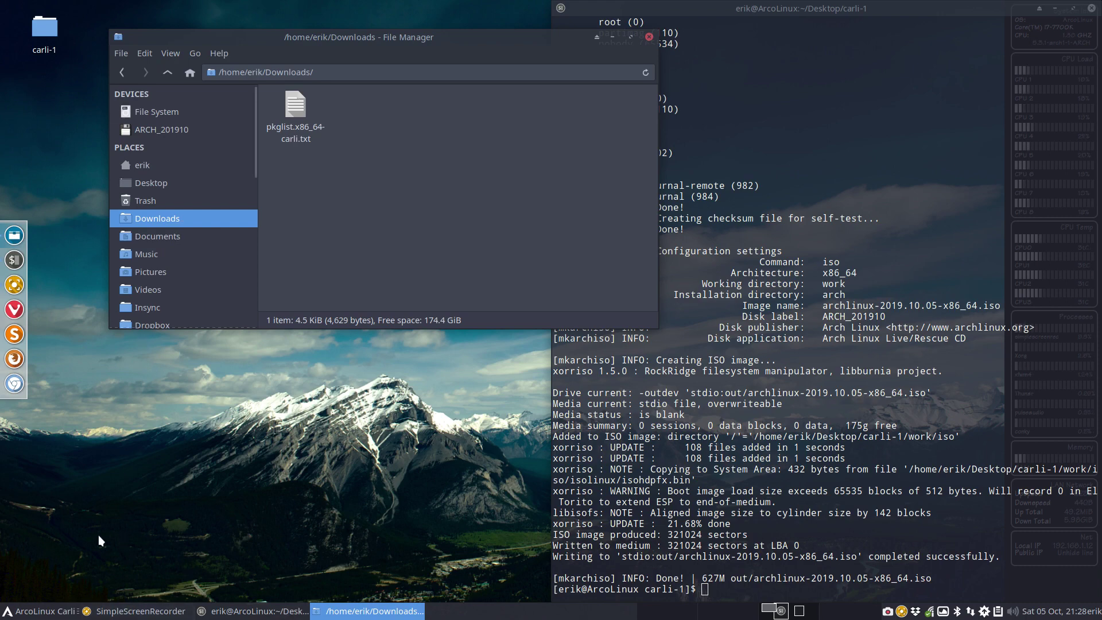
Step: Launch Chromium and go to the archlinux.org downloads page
click(14, 384)
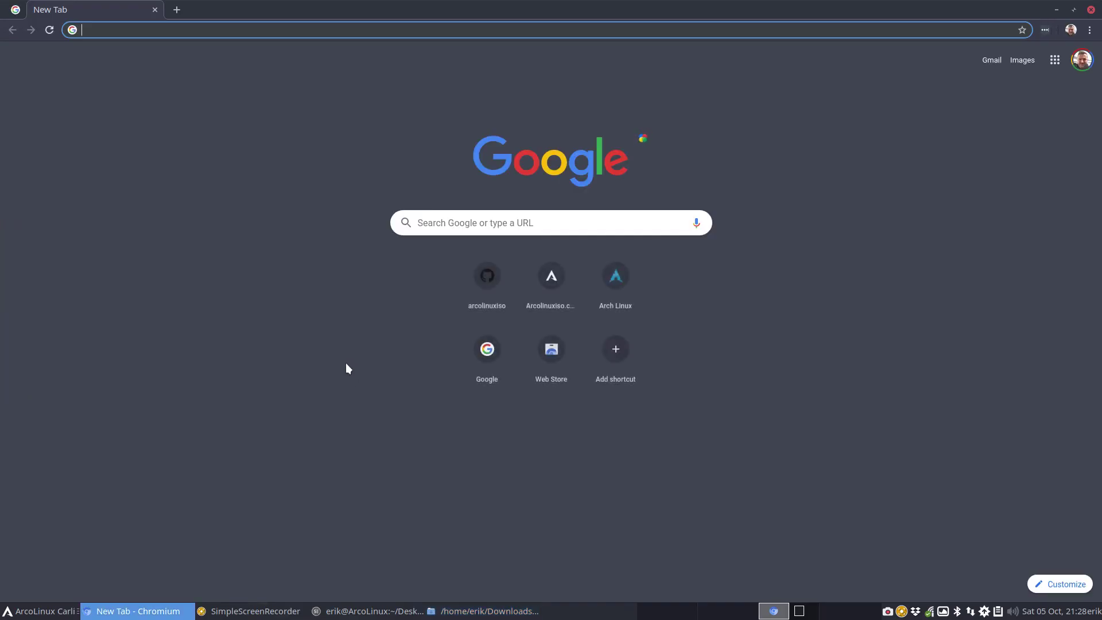
text(arch)
key(Return)
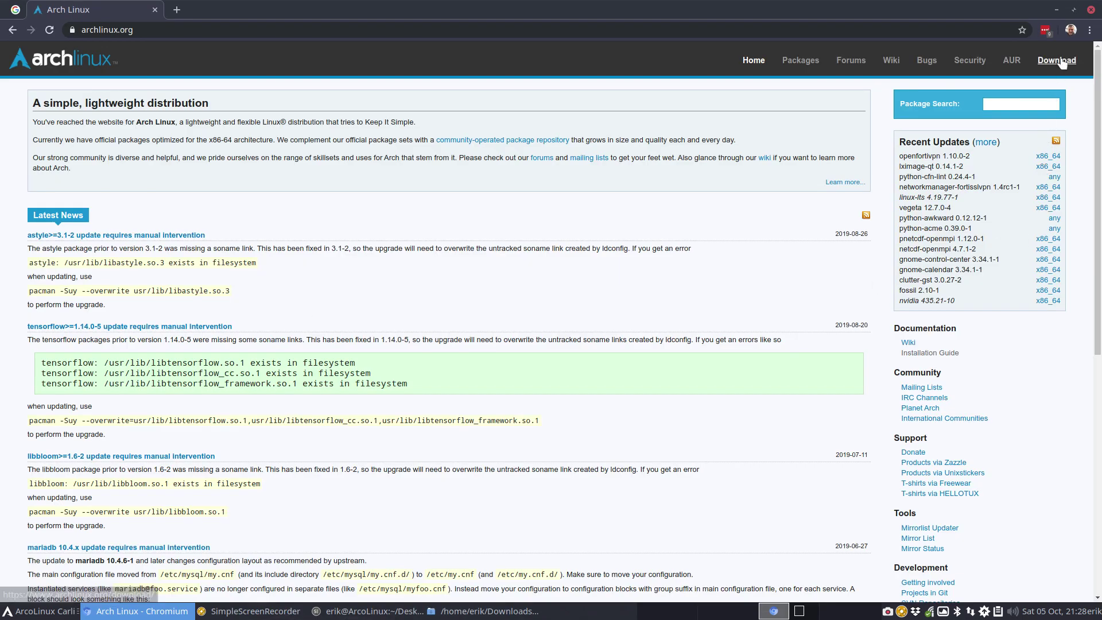
click(1057, 61)
Step: Scroll down the downloads page to the Germany mirror list
scroll(184, 367, down, 6)
scroll(183, 374, down, 4)
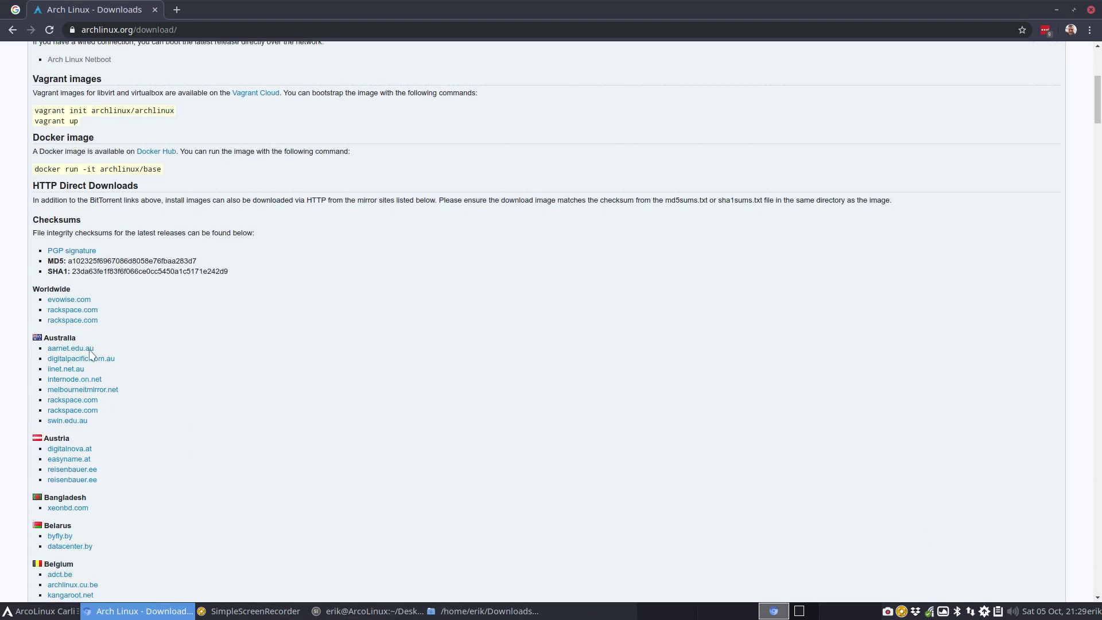
scroll(103, 455, down, 5)
scroll(102, 459, down, 1)
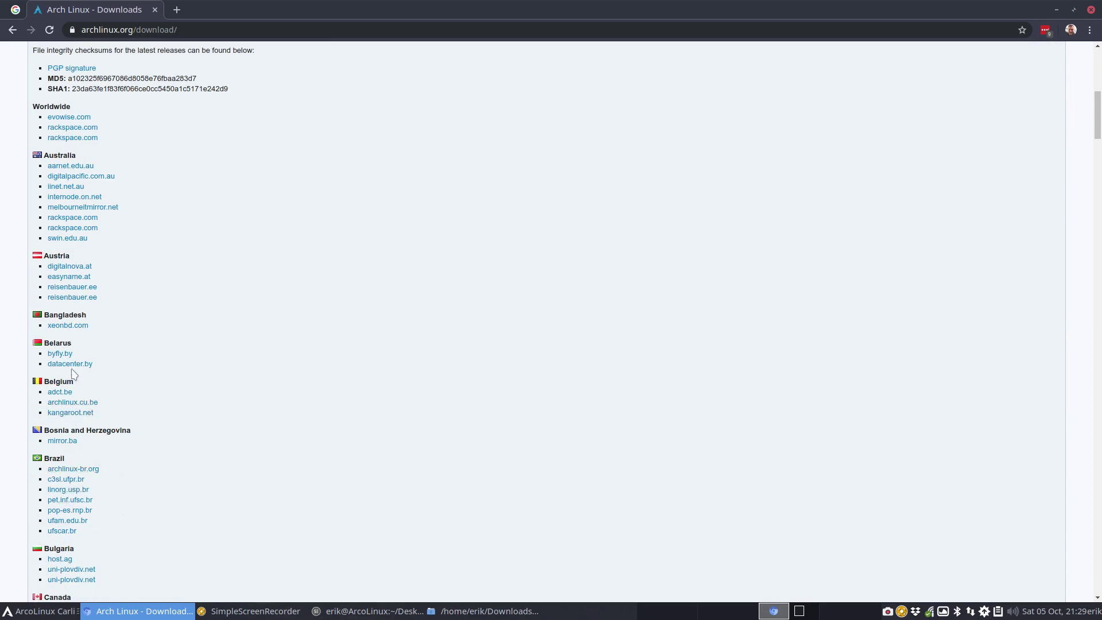
scroll(161, 409, up, 2)
scroll(167, 411, up, 2)
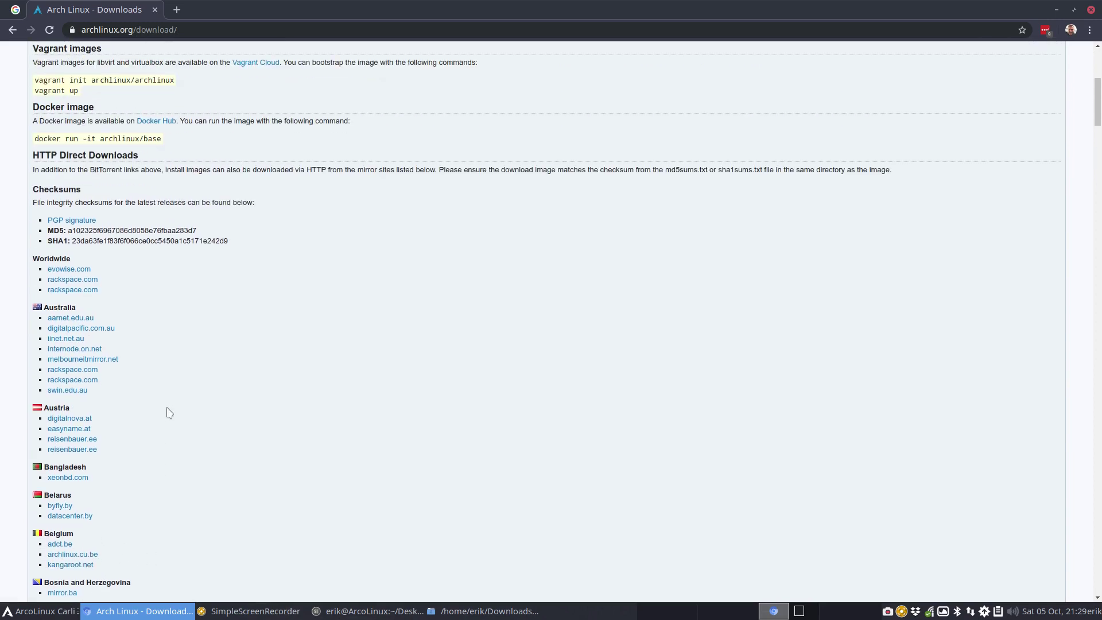
scroll(169, 412, down, 6)
scroll(169, 412, down, 7)
scroll(169, 413, down, 6)
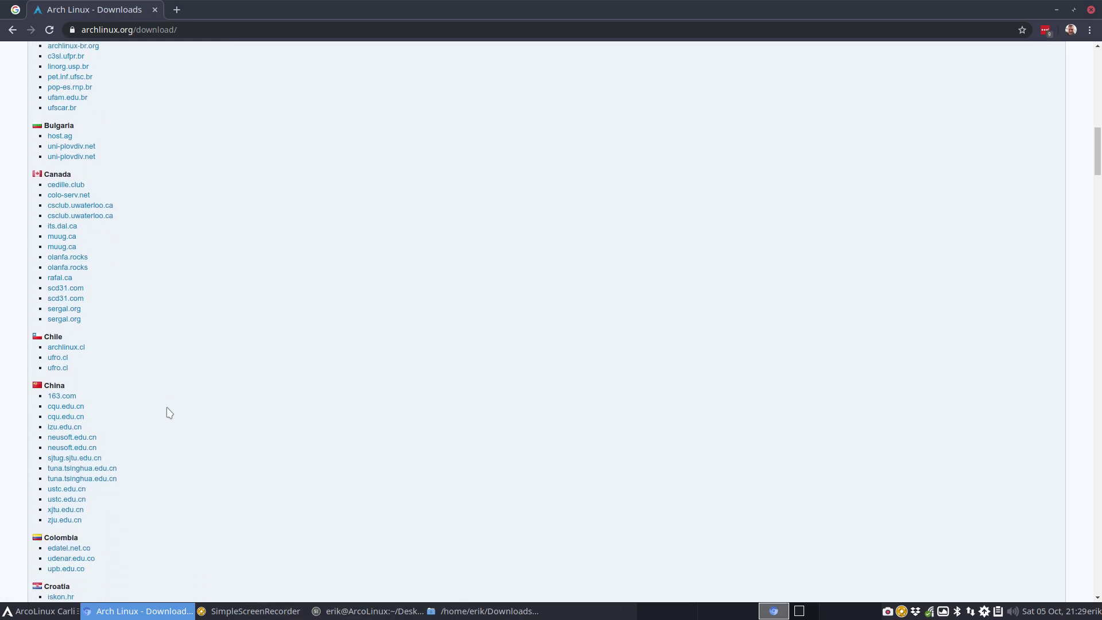
scroll(169, 413, down, 3)
scroll(170, 412, down, 4)
scroll(169, 412, down, 2)
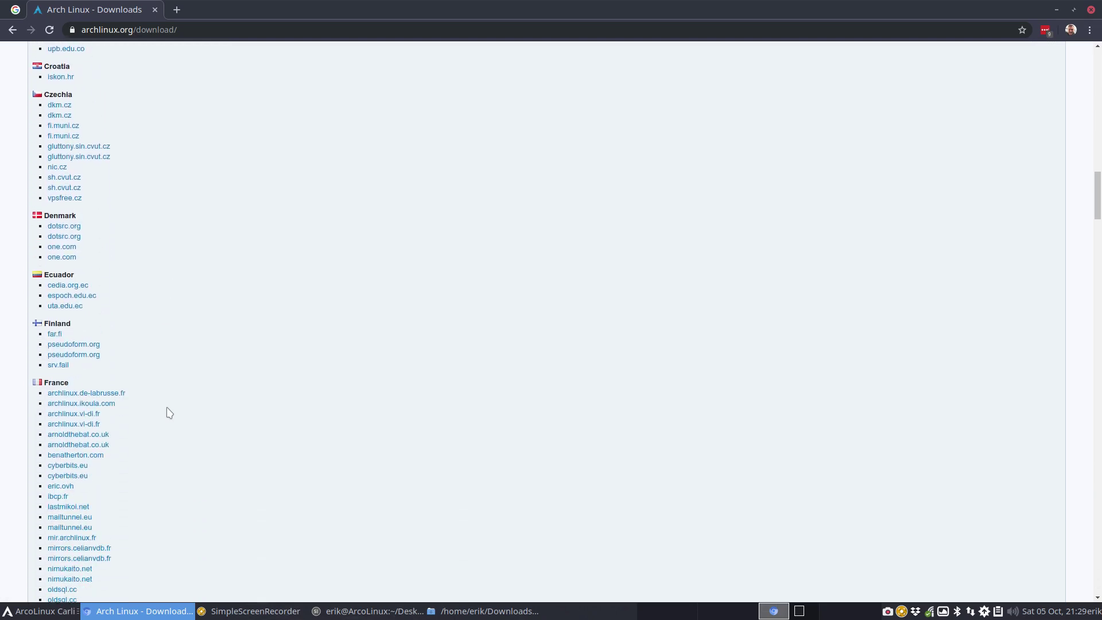
scroll(170, 412, down, 1)
scroll(169, 413, down, 1)
scroll(170, 413, down, 1)
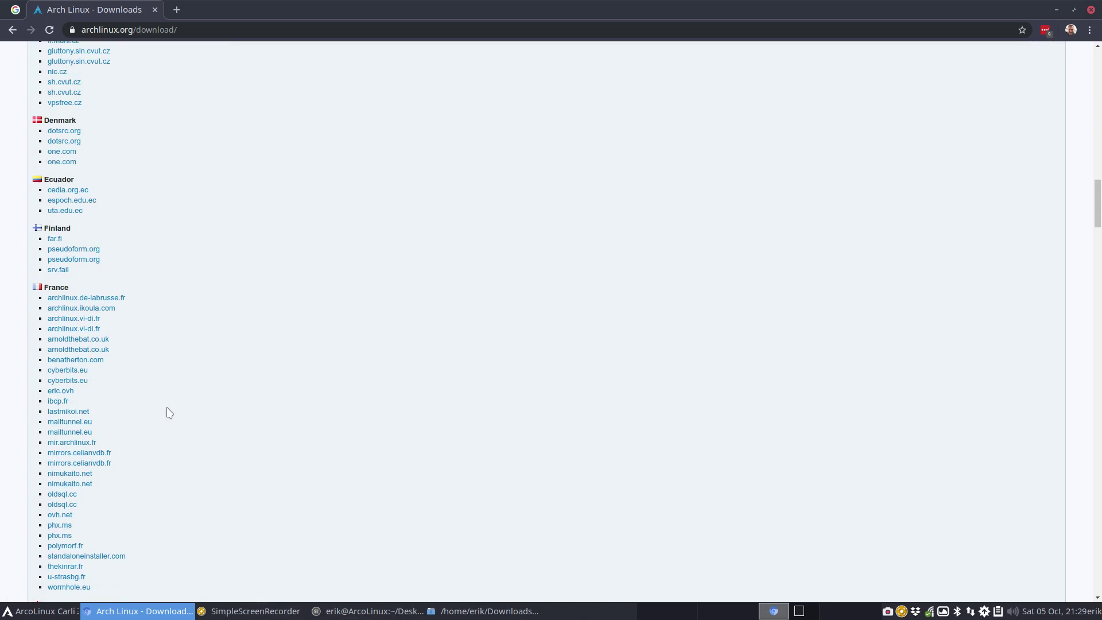
scroll(169, 413, down, 5)
scroll(169, 412, down, 1)
scroll(169, 412, down, 2)
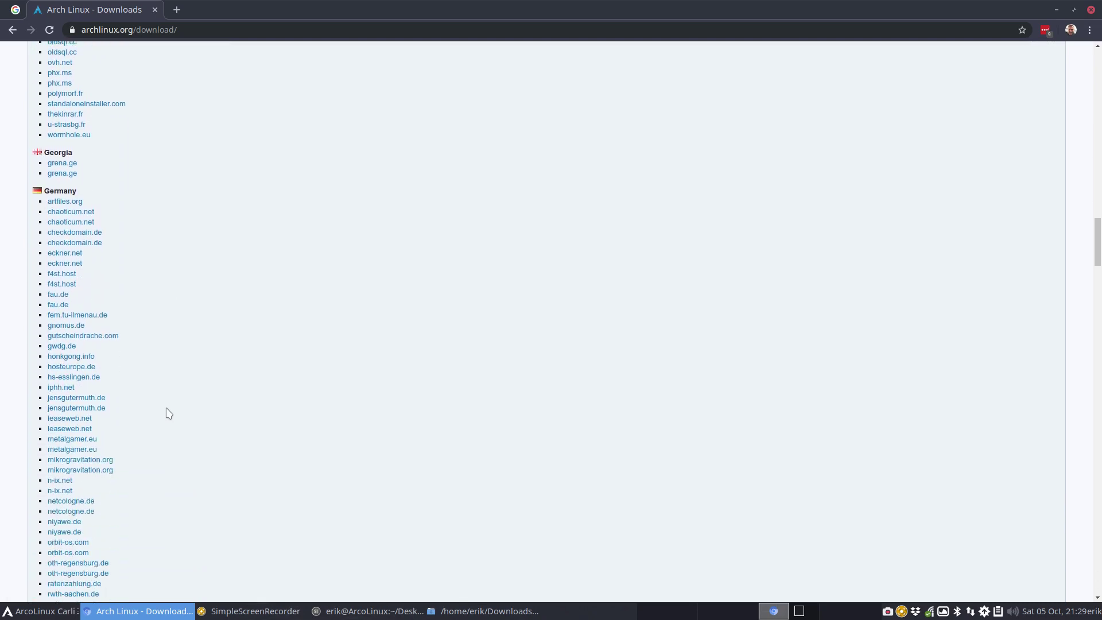
scroll(169, 413, down, 2)
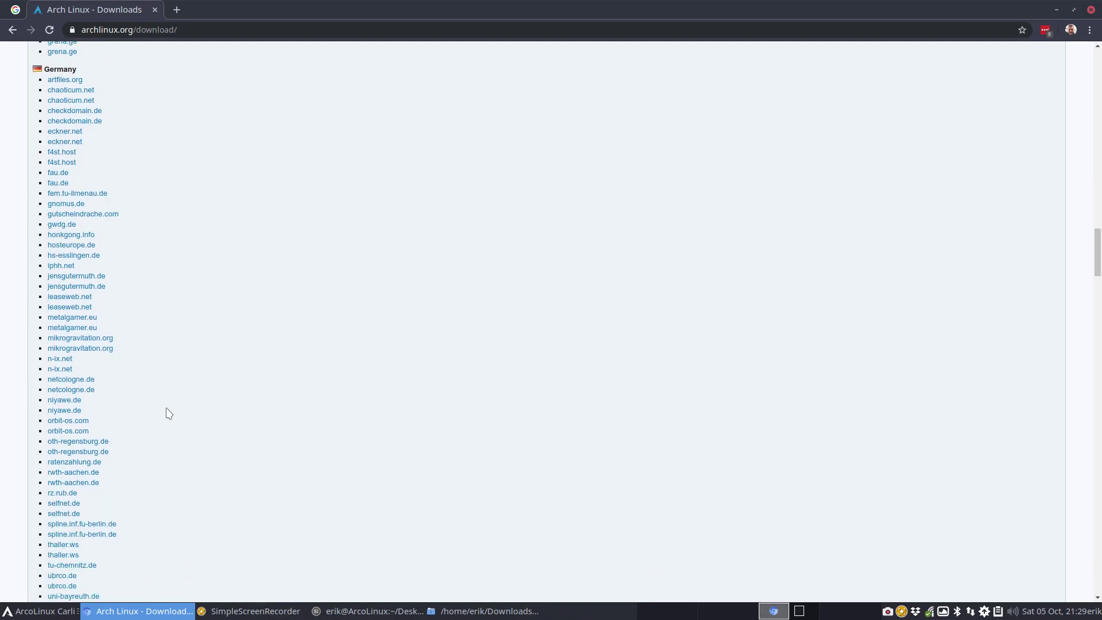
Step: Download archlinux-2019.10.01-x86_64.iso from the leaseweb mirror, then minimize Chromium
click(85, 308)
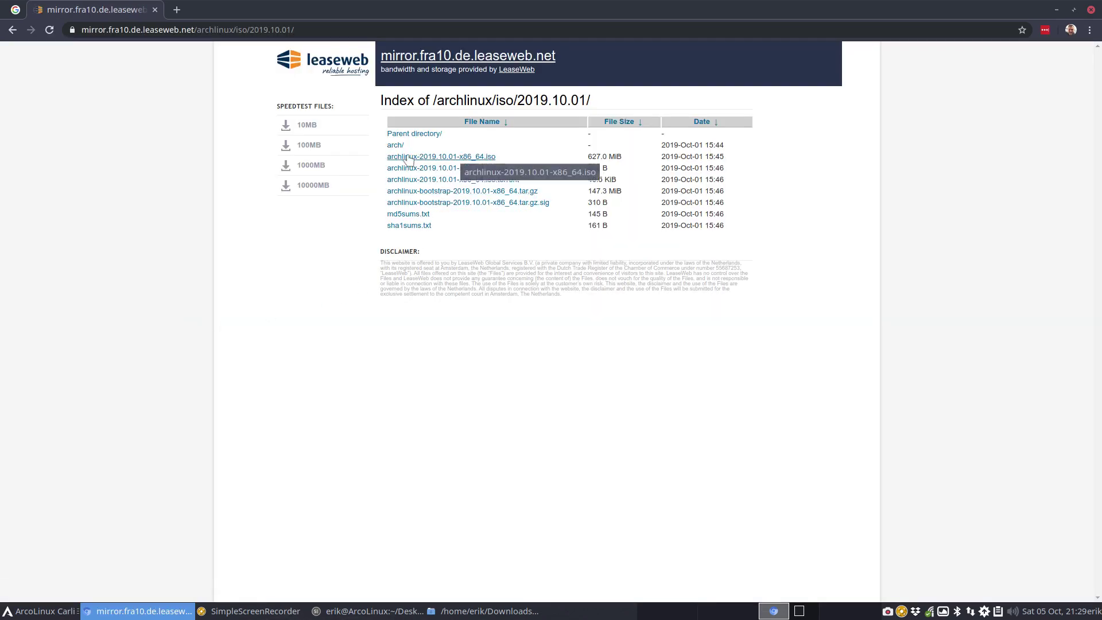
click(446, 159)
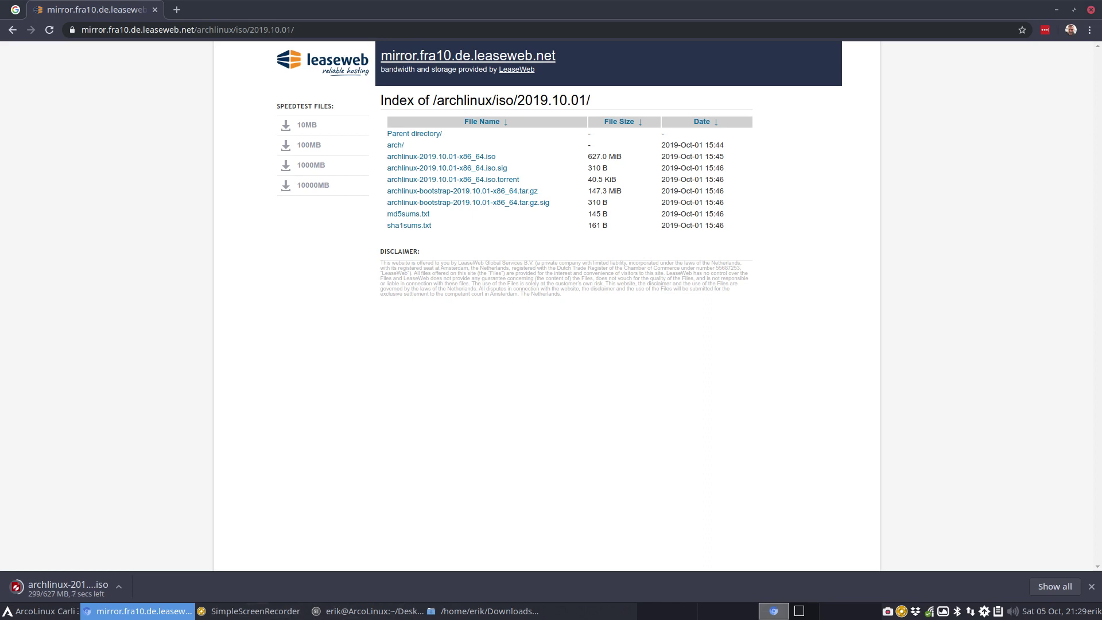
click(1056, 10)
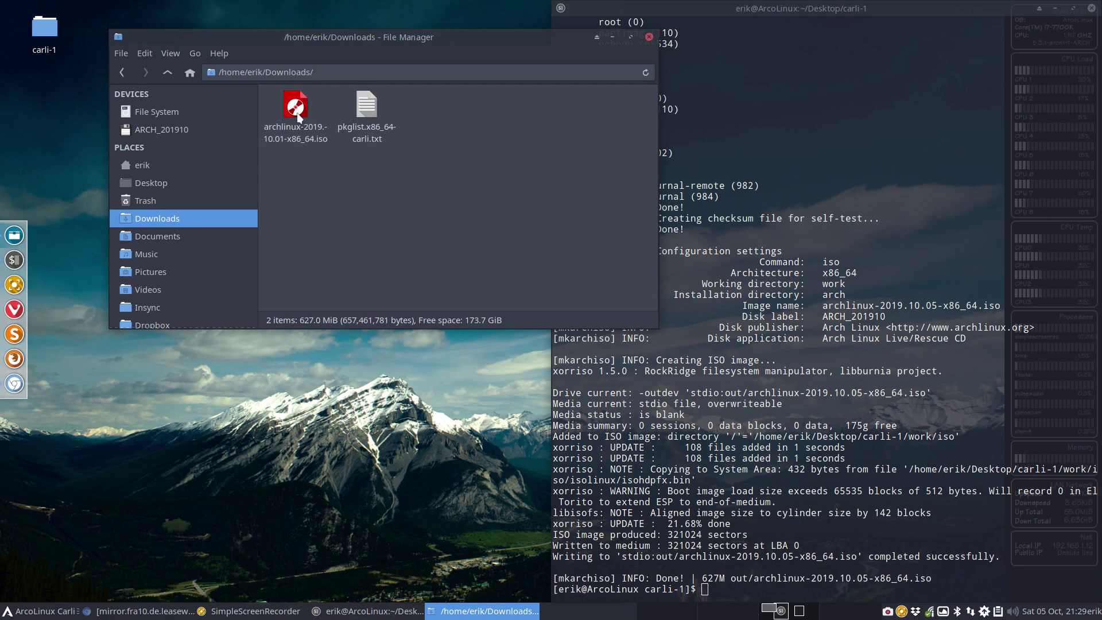
Step: Mount the downloaded archlinux-2019.10.01 ISO and select pkglist.x86_64.txt in its arch folder
double_click(297, 113)
click(170, 146)
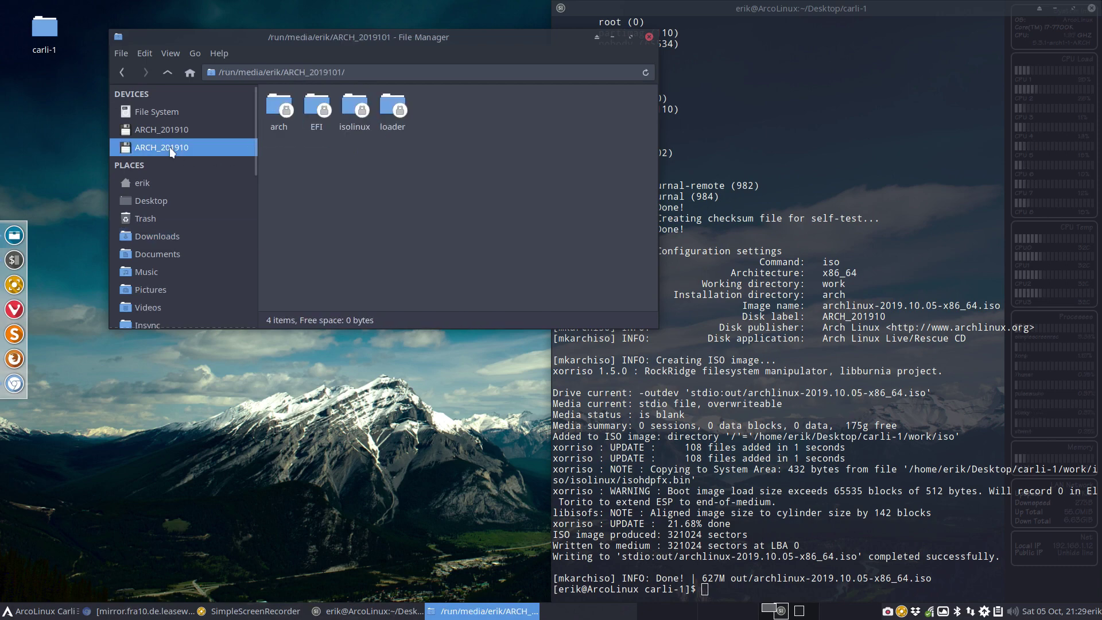
double_click(274, 106)
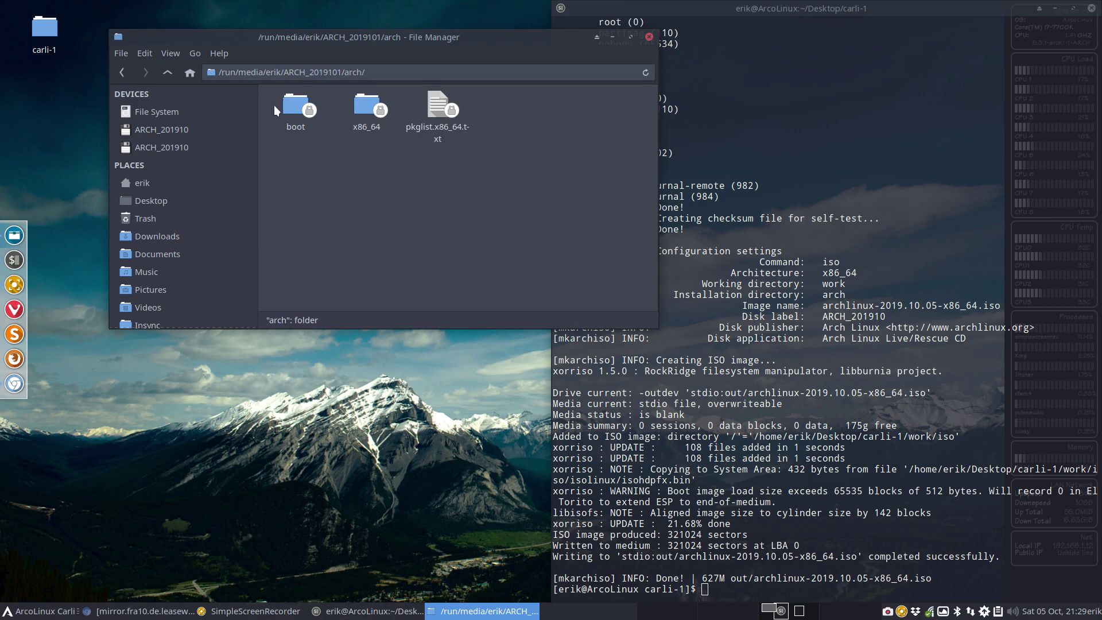
click(447, 111)
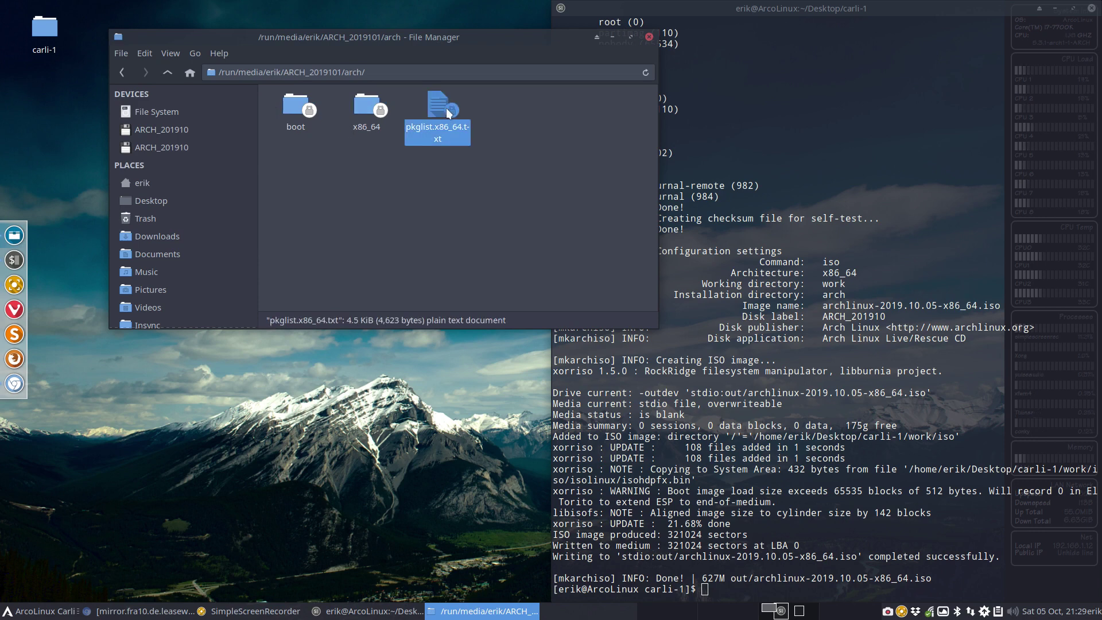
Step: Copy the ISO's package list into Downloads as pkglist.x86_64-arch.txt and select both lists
drag(447, 111, 184, 236)
click(183, 236)
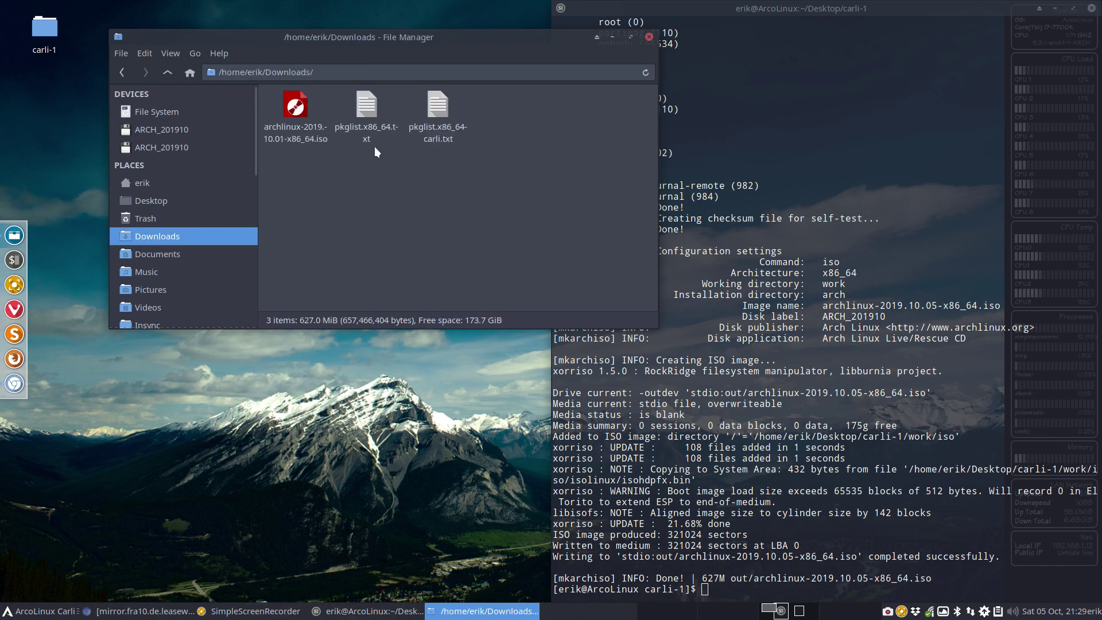
click(364, 108)
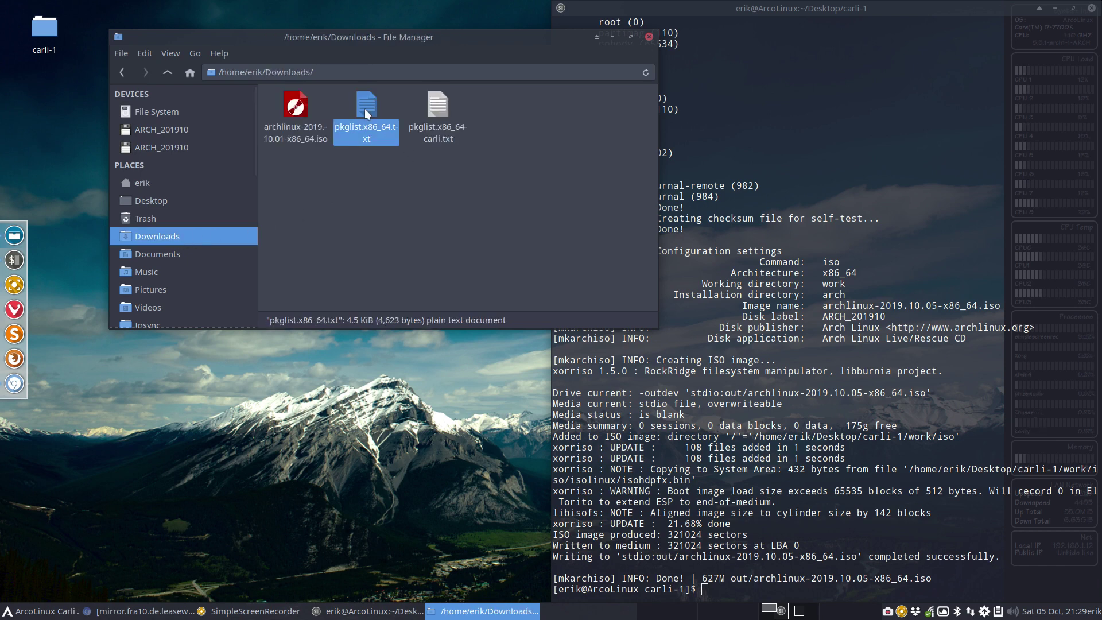
key(F2)
text(-ar')
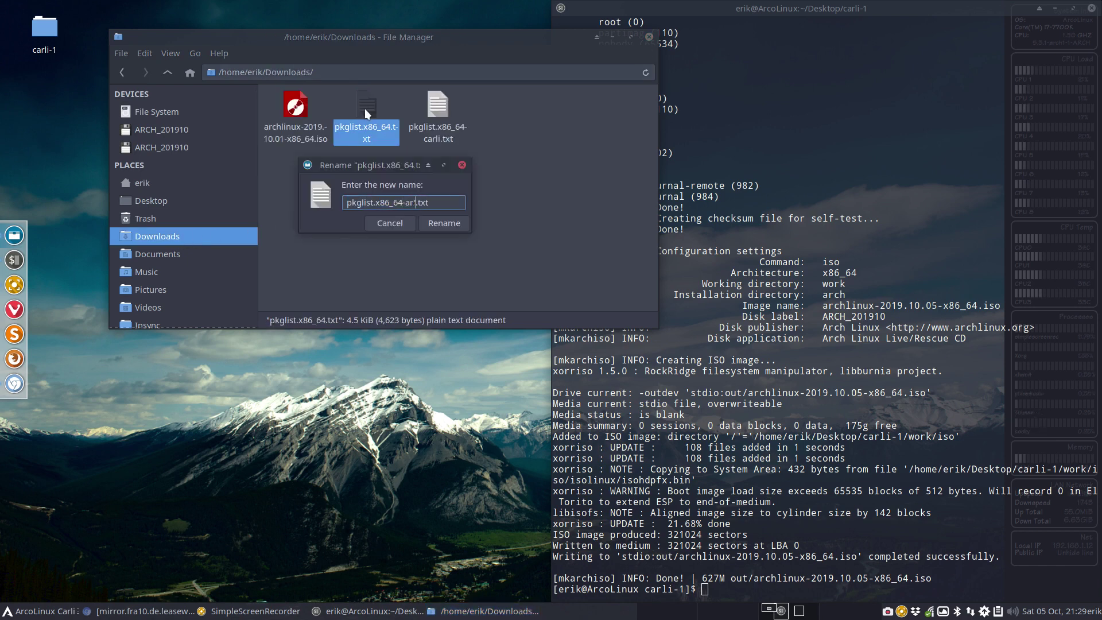
text(ch)
key(BackSpace)
key(BackSpace)
key(BackSpace)
text(ch)
key(Return)
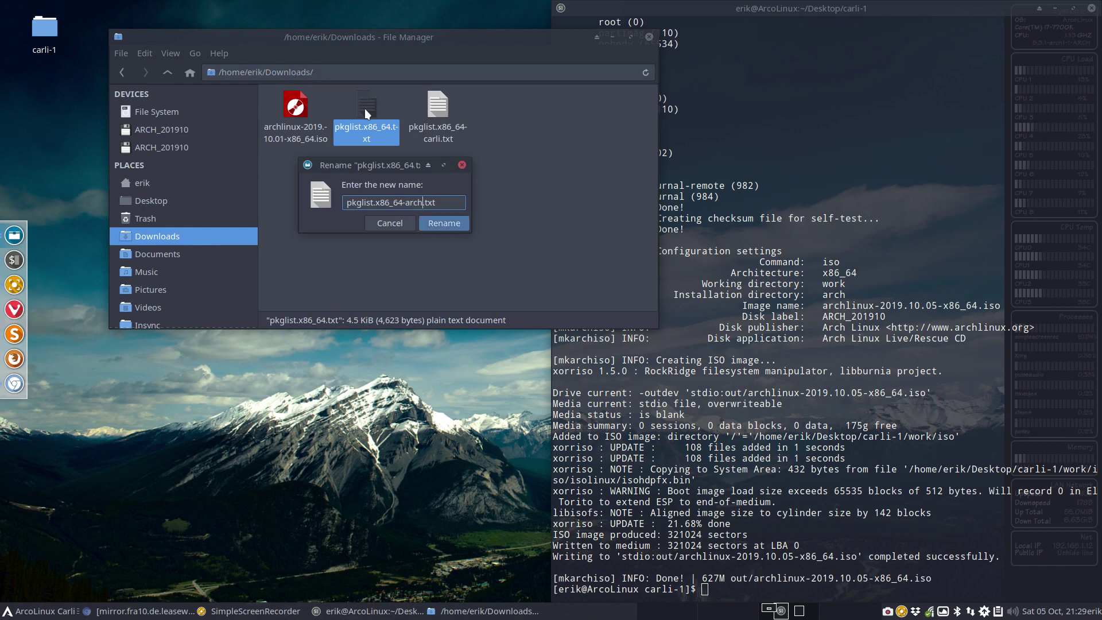
drag(361, 164, 451, 94)
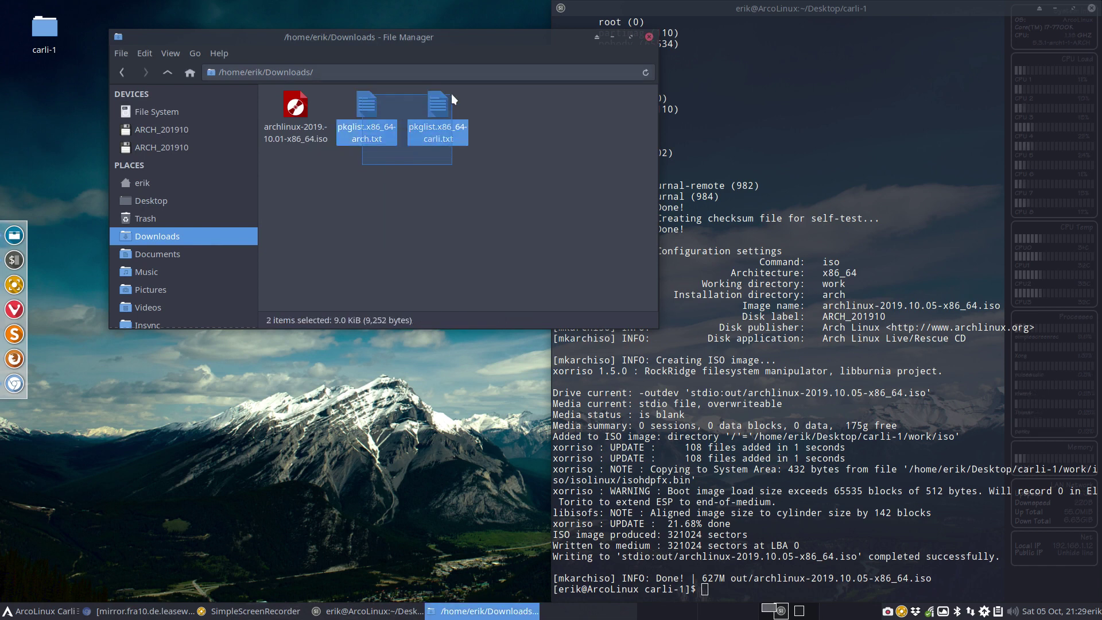
Step: Compare pkglist.x86_64-arch.txt and pkglist.x86_64-carli.txt side by side in Meld
right_click(436, 104)
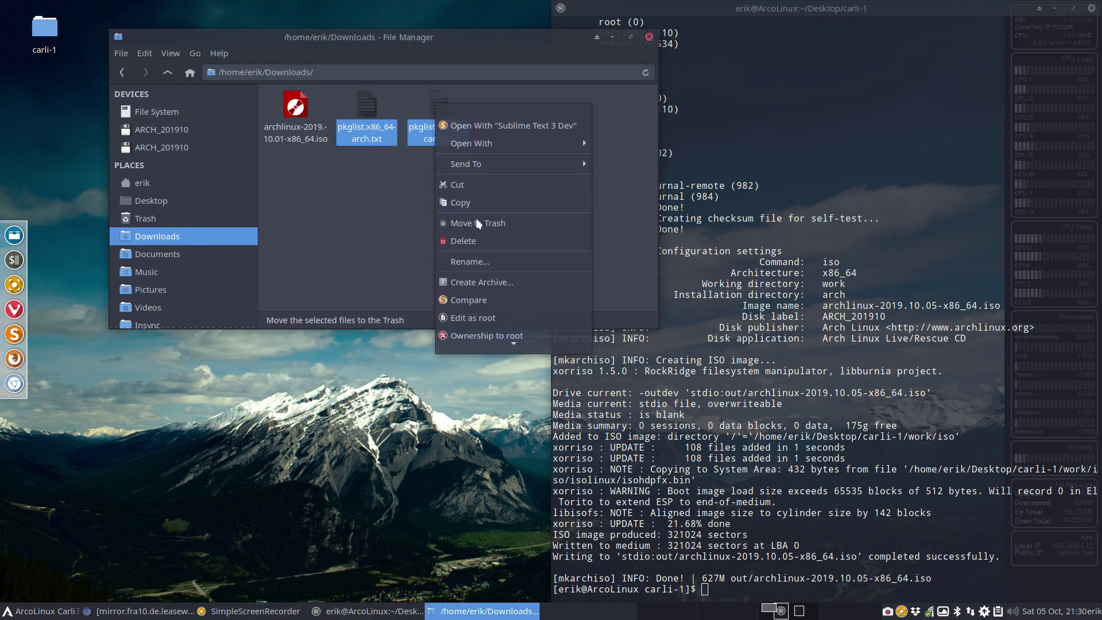
click(502, 298)
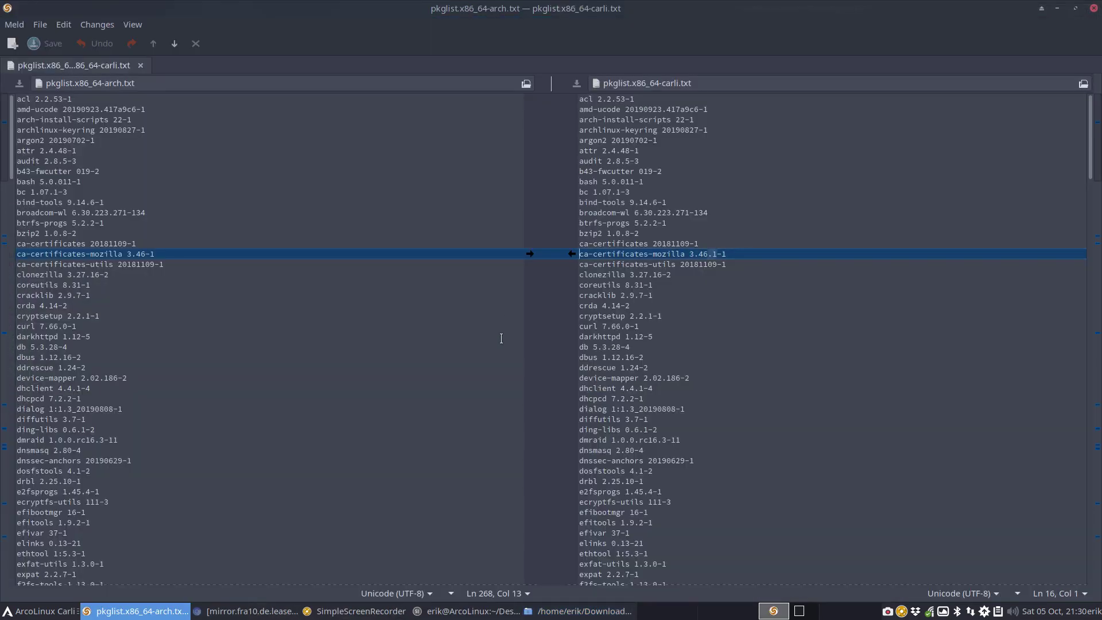
scroll(501, 338, down, 5)
scroll(500, 339, down, 8)
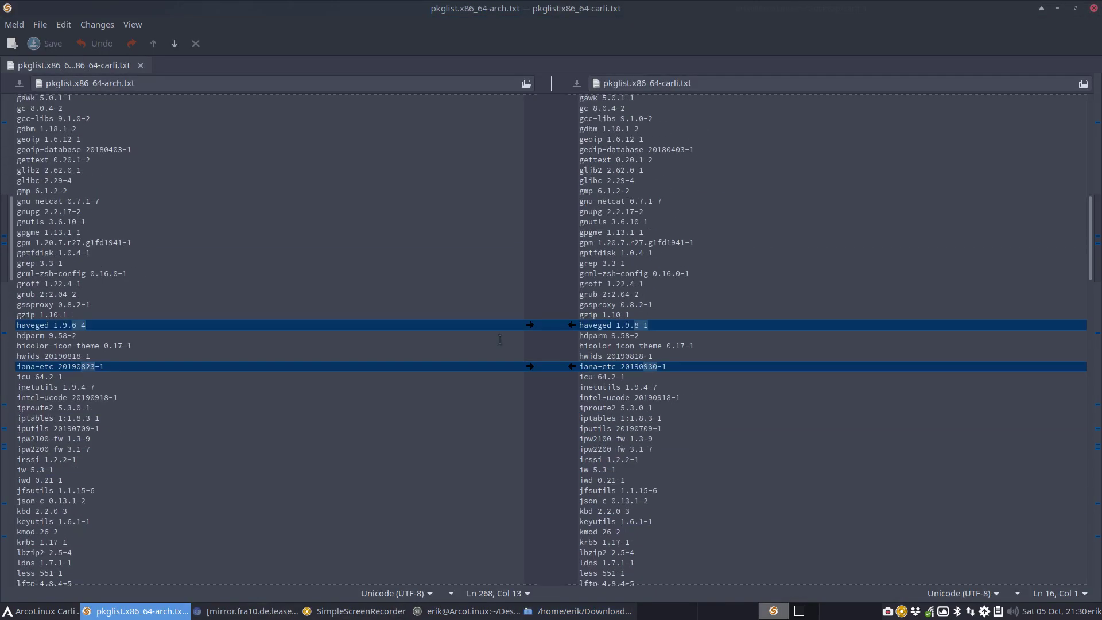
scroll(500, 340, down, 10)
scroll(499, 339, down, 10)
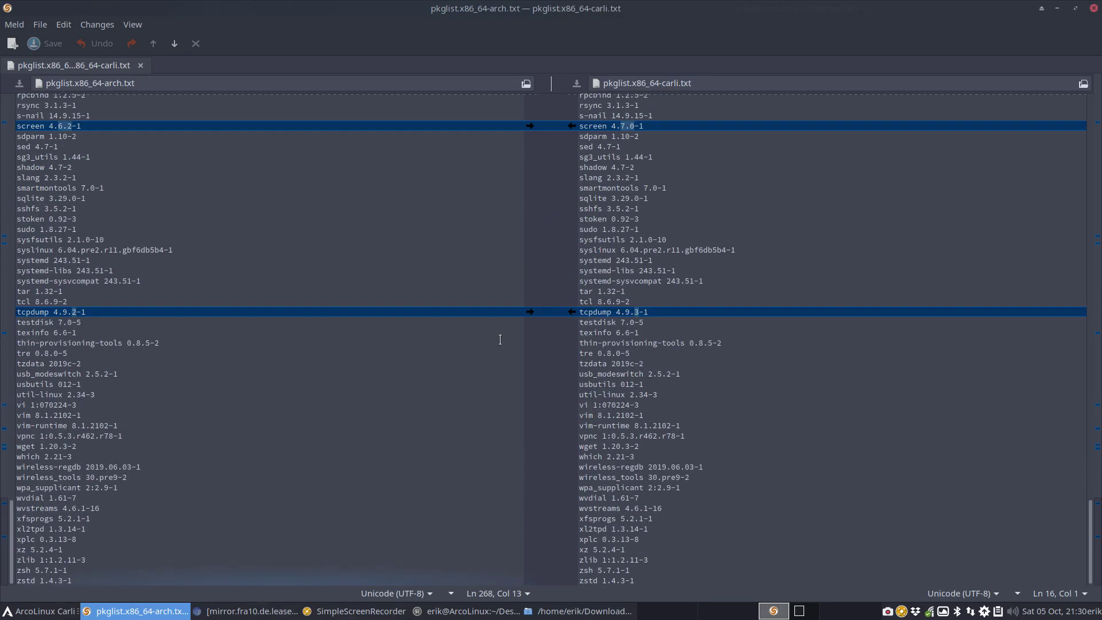
Step: Highlight the extra .1 in Carli's ca-certificates-mozilla version, then scroll toward the end
scroll(499, 339, up, 12)
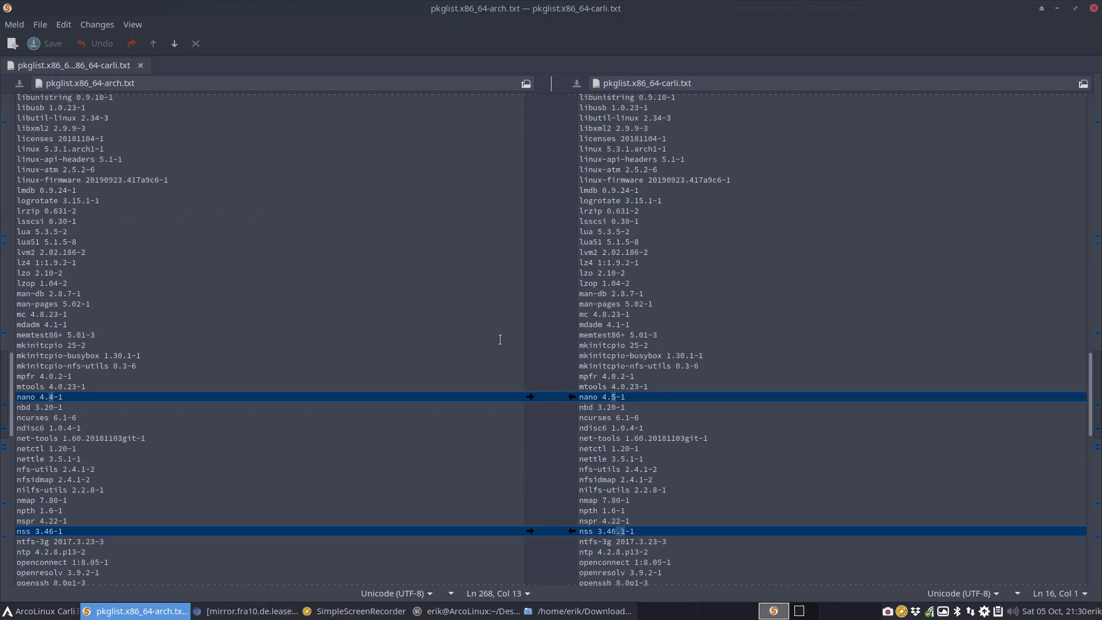
scroll(500, 339, up, 15)
scroll(499, 339, up, 3)
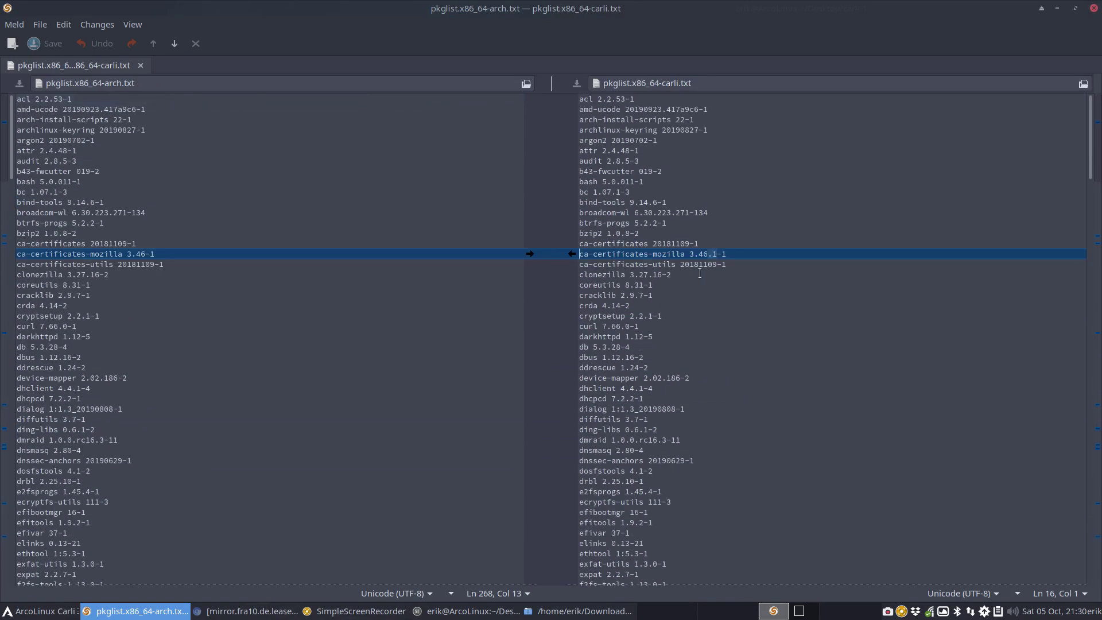
drag(707, 257, 717, 256)
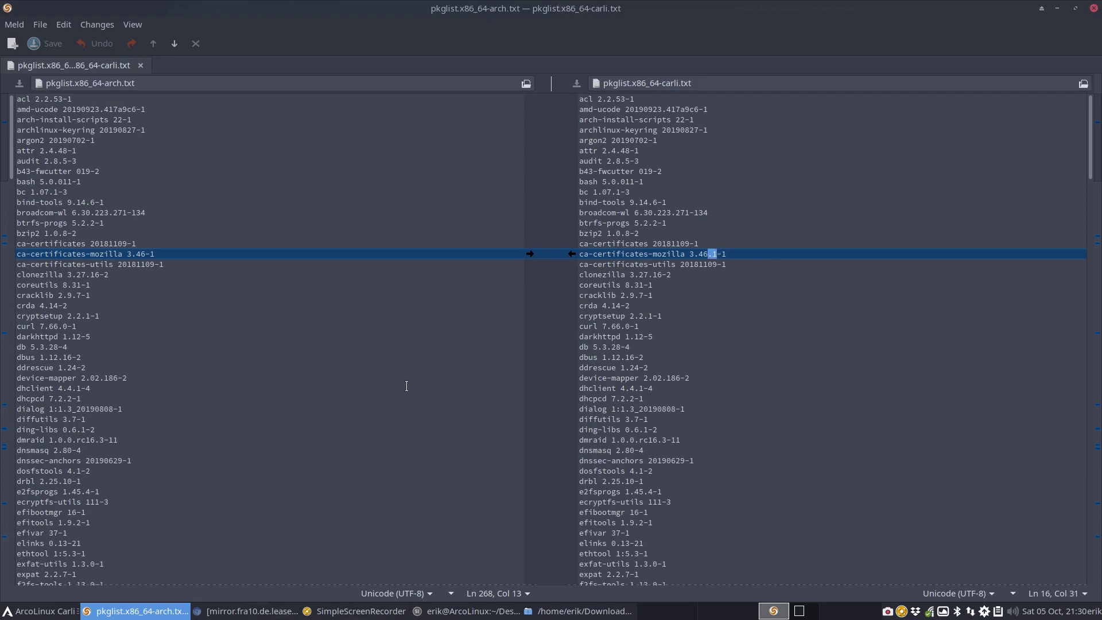
scroll(406, 385, down, 20)
scroll(405, 385, down, 8)
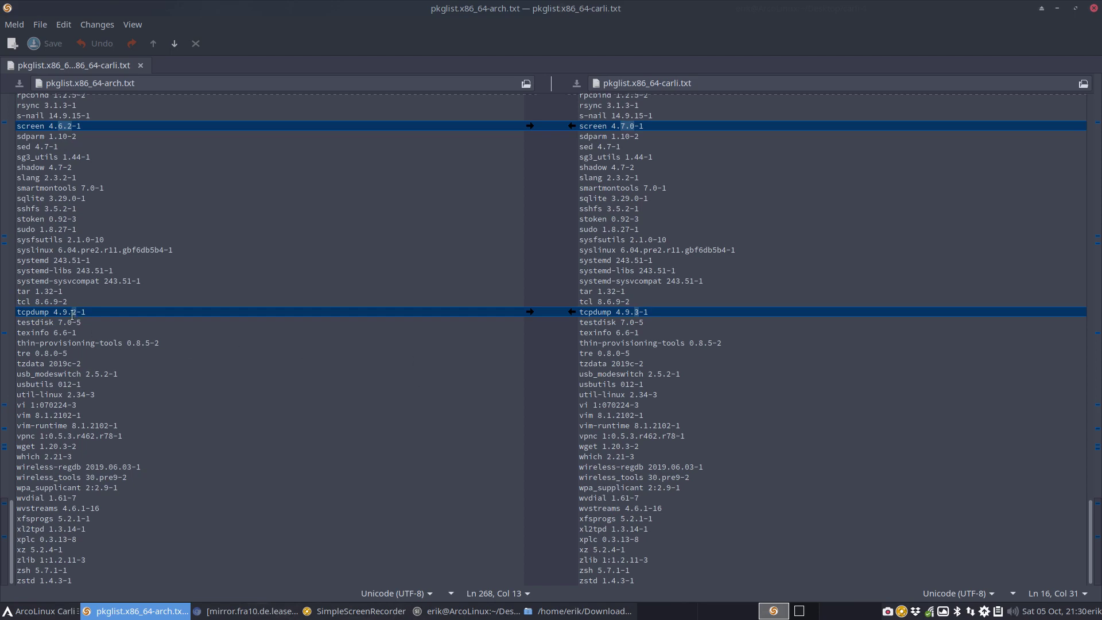
Step: Mark the differing version digits for tcpdump, screen and pacman-mirrorlist in both lists
drag(71, 313, 75, 315)
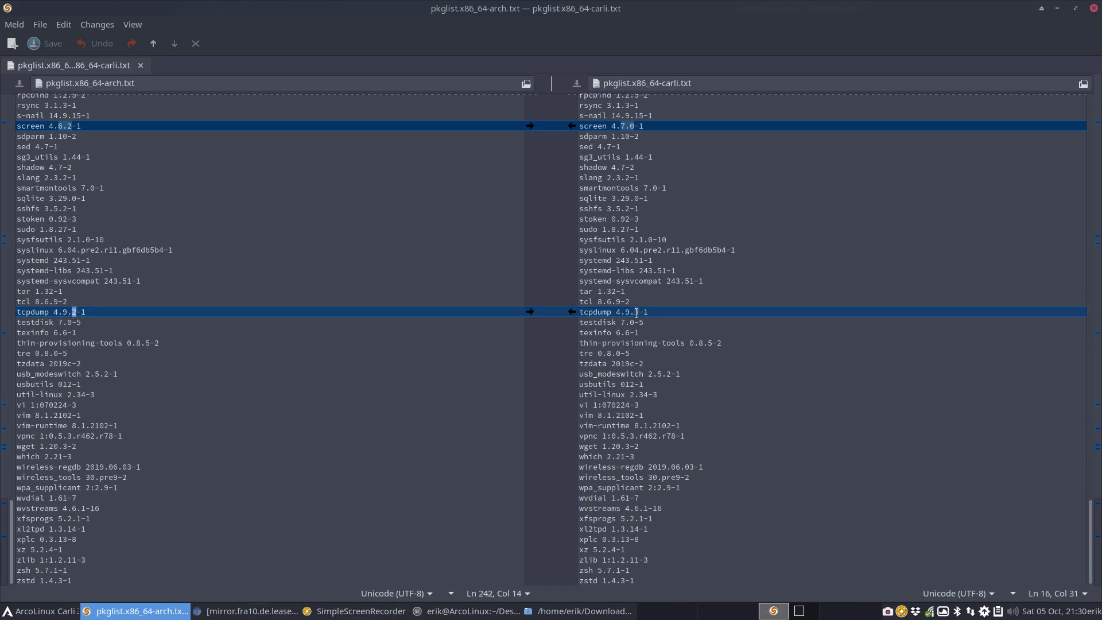
drag(636, 313, 641, 318)
scroll(639, 350, up, 5)
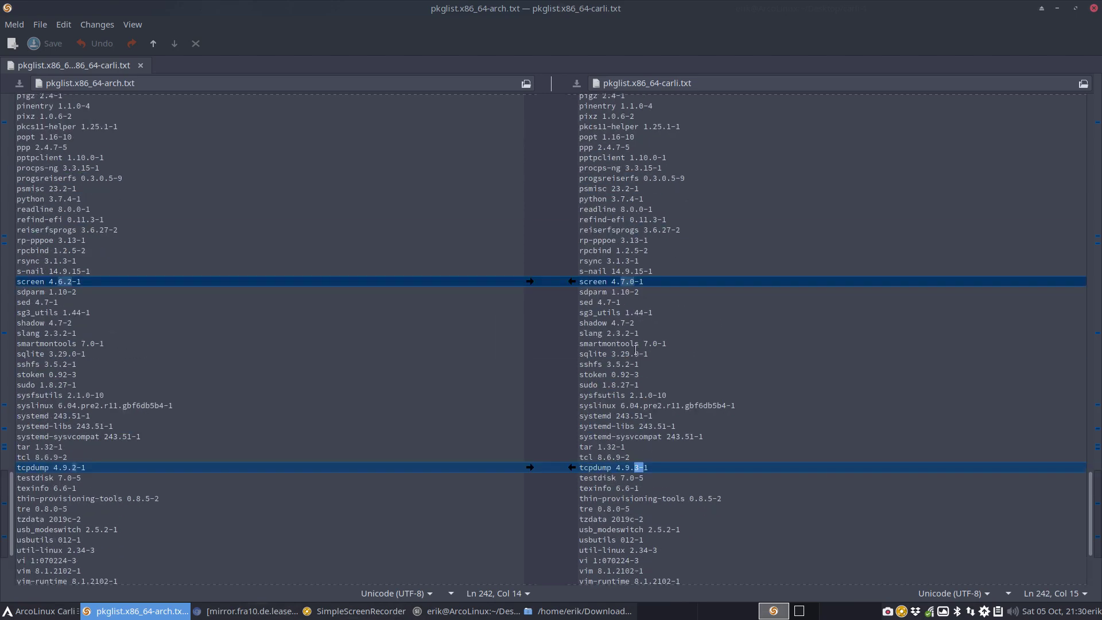
drag(620, 282, 633, 281)
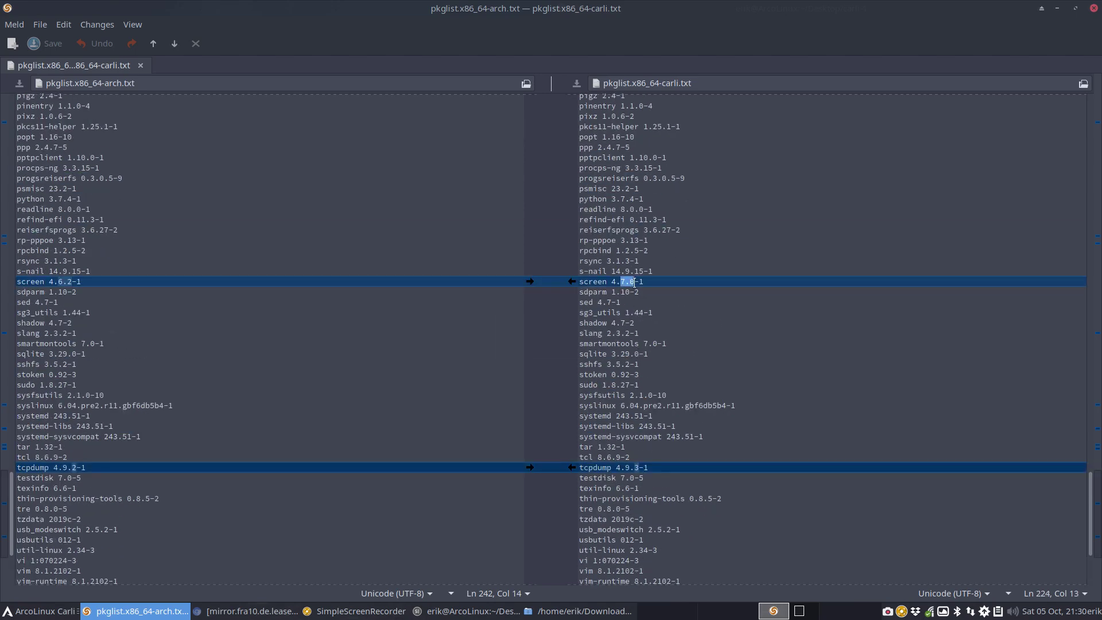
scroll(633, 313, up, 8)
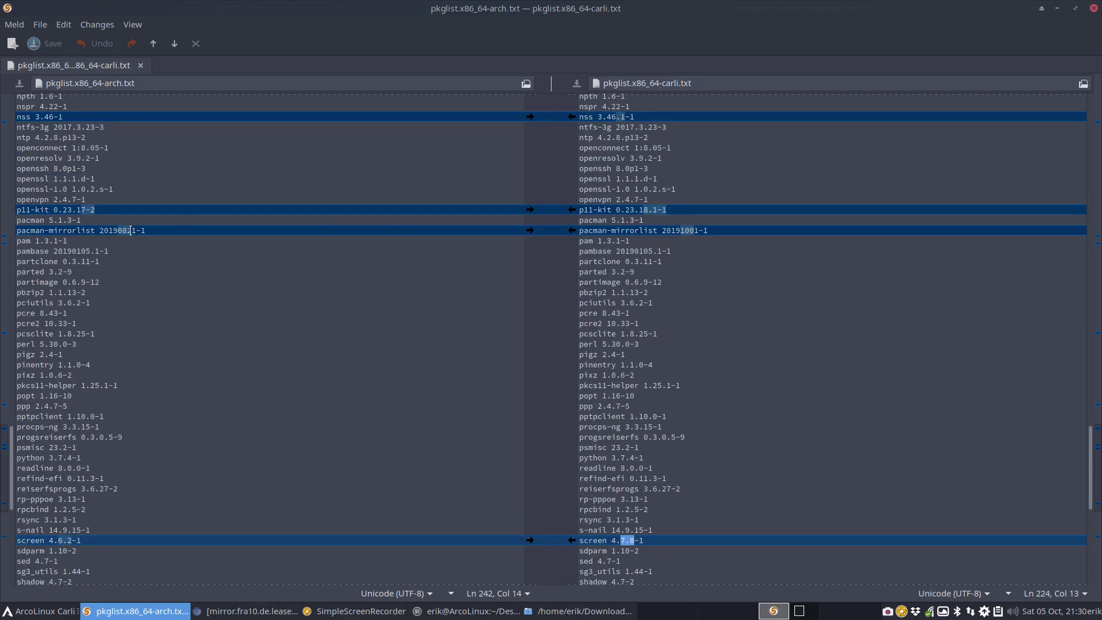
drag(123, 231, 126, 230)
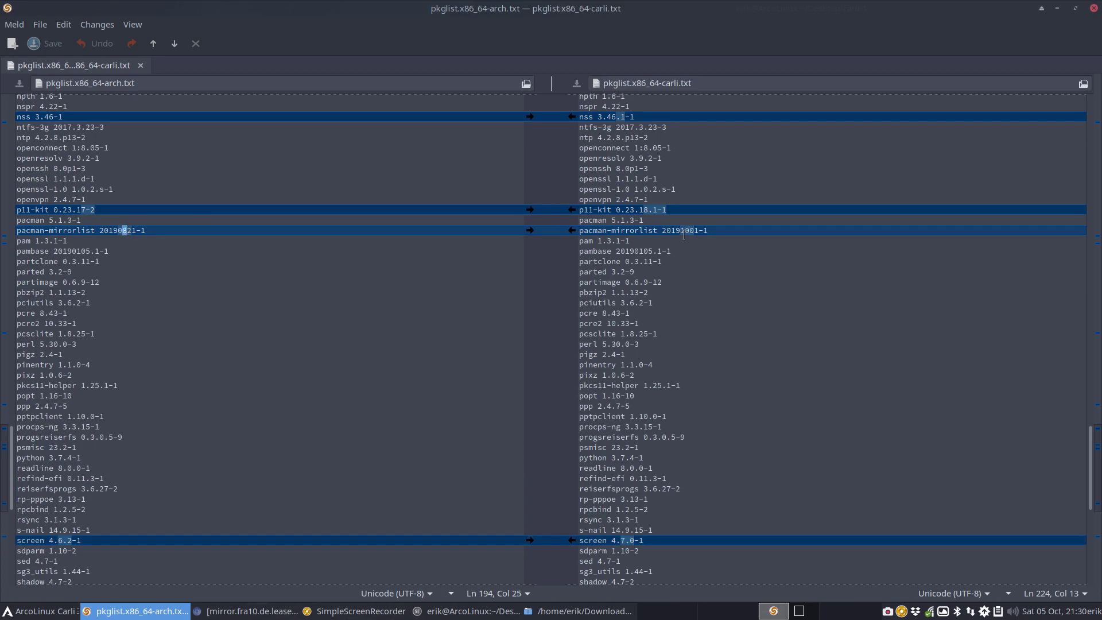
drag(679, 230, 694, 230)
Step: Clear the highlight and scroll the comparison back up to ca-certificates-mozilla
scroll(666, 258, up, 3)
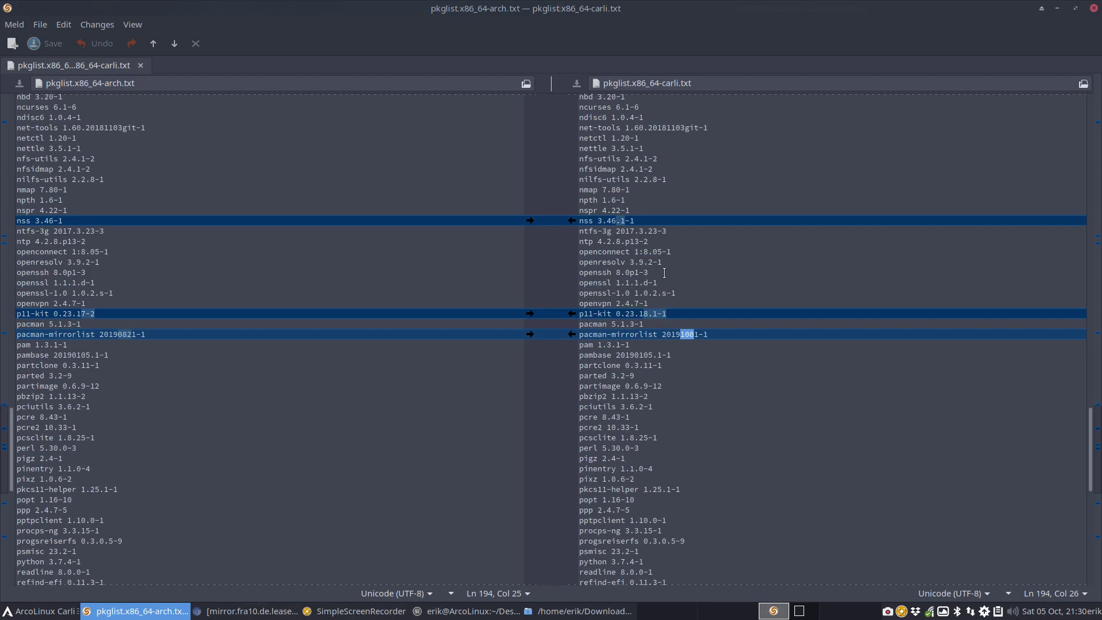
click(662, 314)
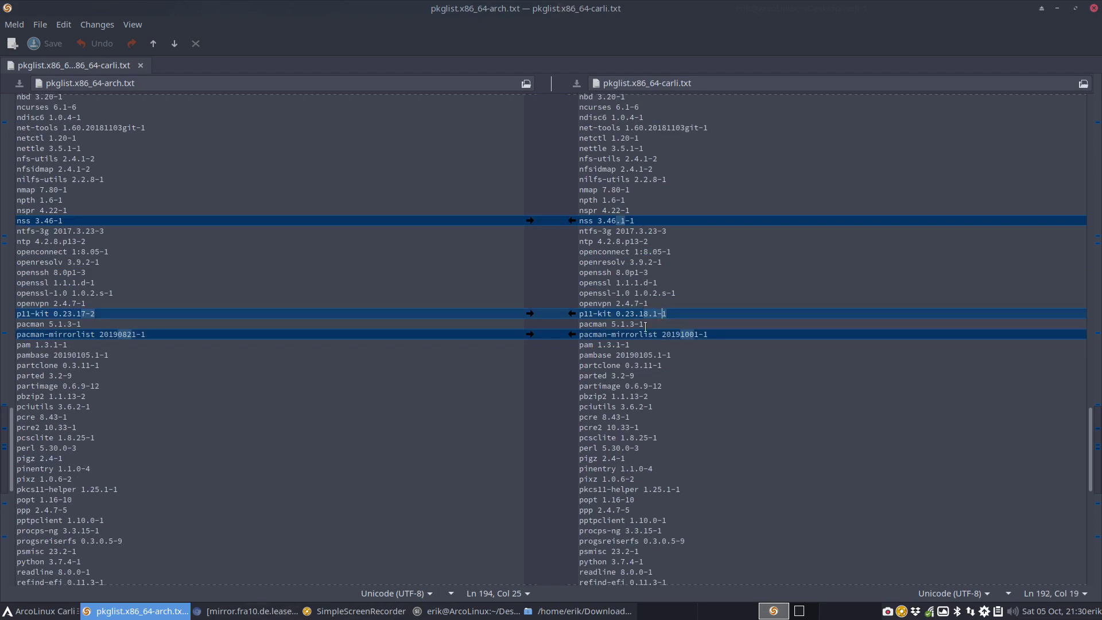
scroll(641, 323, up, 5)
scroll(627, 355, up, 2)
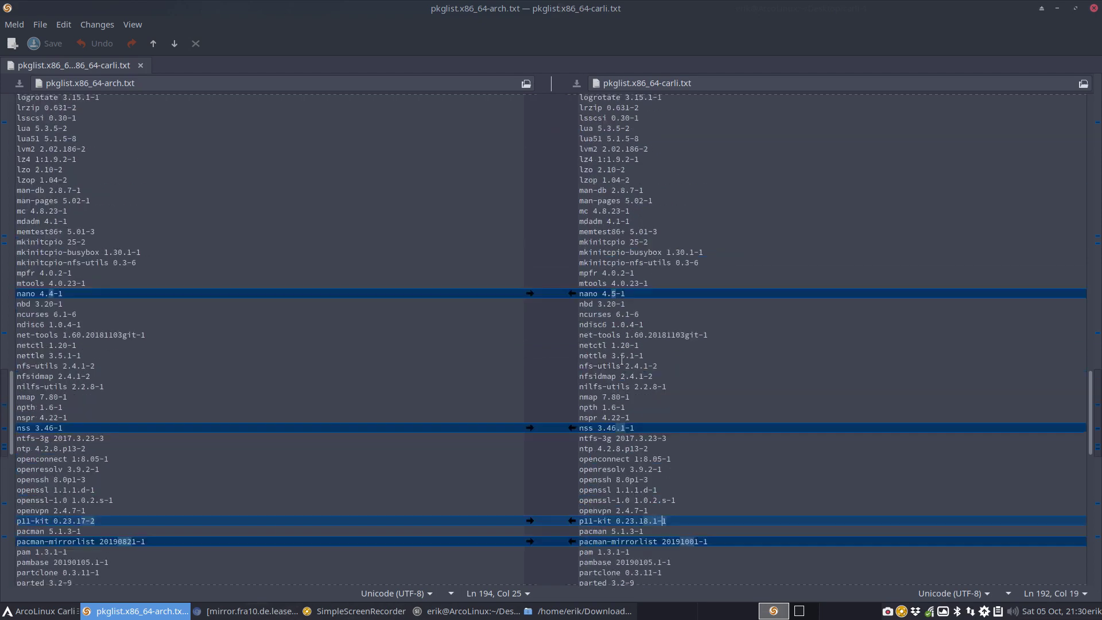
scroll(625, 356, up, 8)
scroll(624, 358, up, 9)
scroll(622, 359, up, 9)
scroll(622, 360, up, 8)
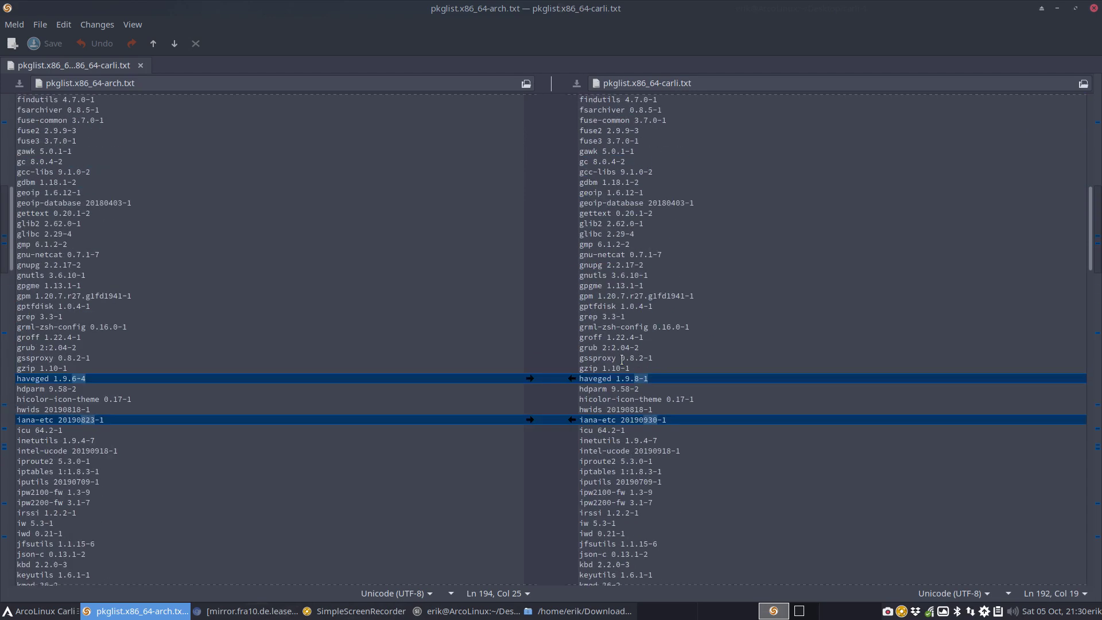
scroll(622, 360, up, 9)
scroll(621, 360, up, 9)
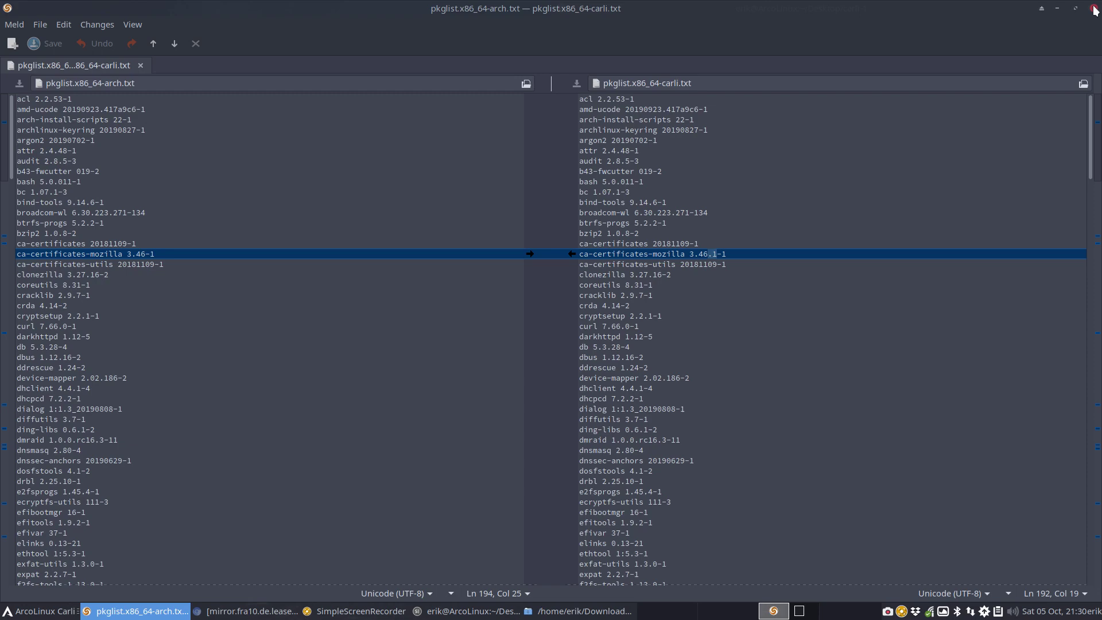
Step: Close Meld and Chromium, leaving Downloads with the Arch ISO and both package lists
click(1095, 8)
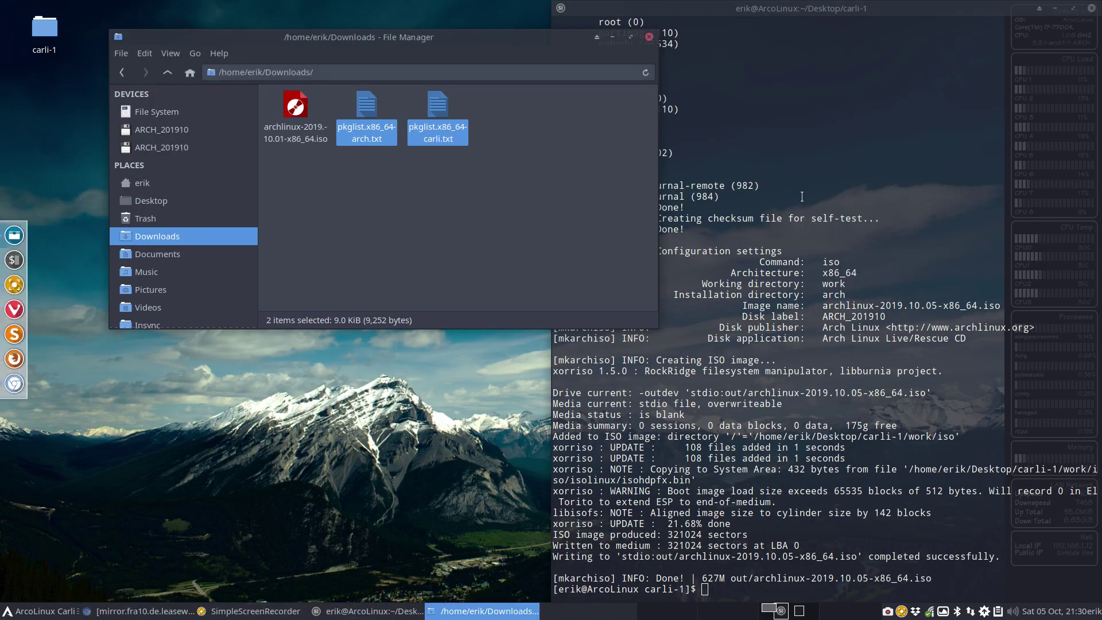
click(544, 225)
click(1030, 612)
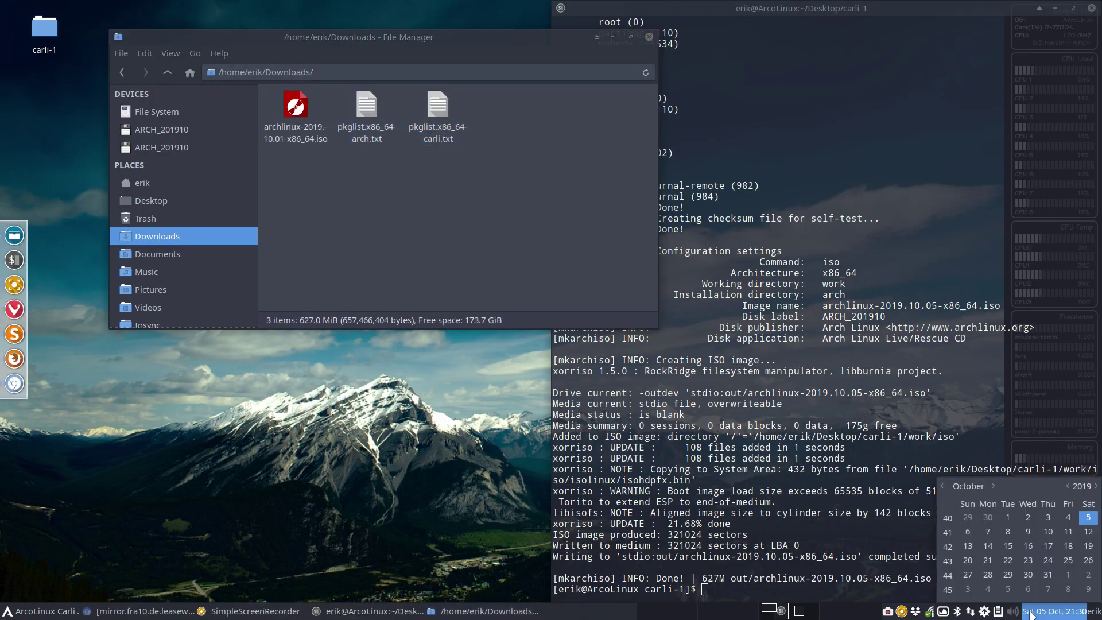
click(1030, 612)
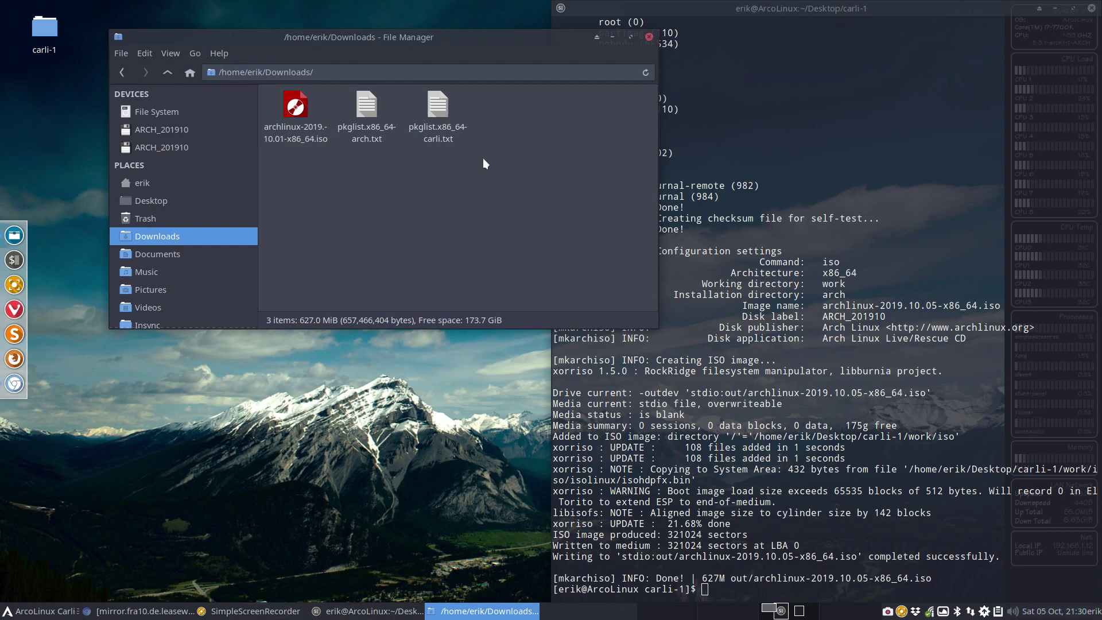
click(143, 611)
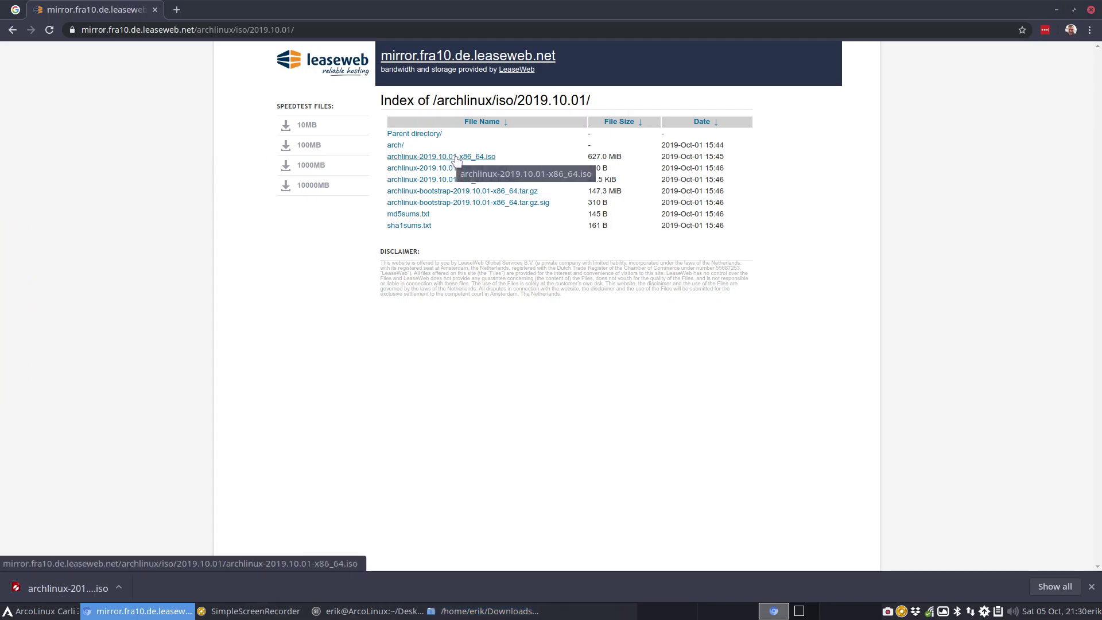
click(1091, 9)
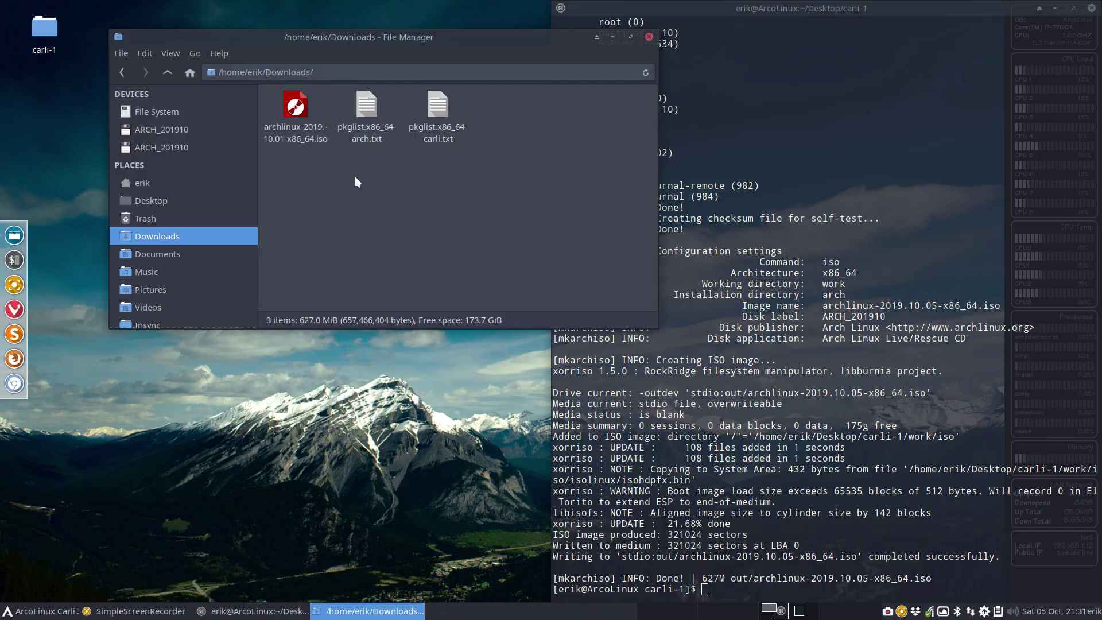
Step: Delete both pkglist text files from Downloads and switch to the mounted ARCH_201910 disc
drag(355, 177, 466, 104)
key(Delete)
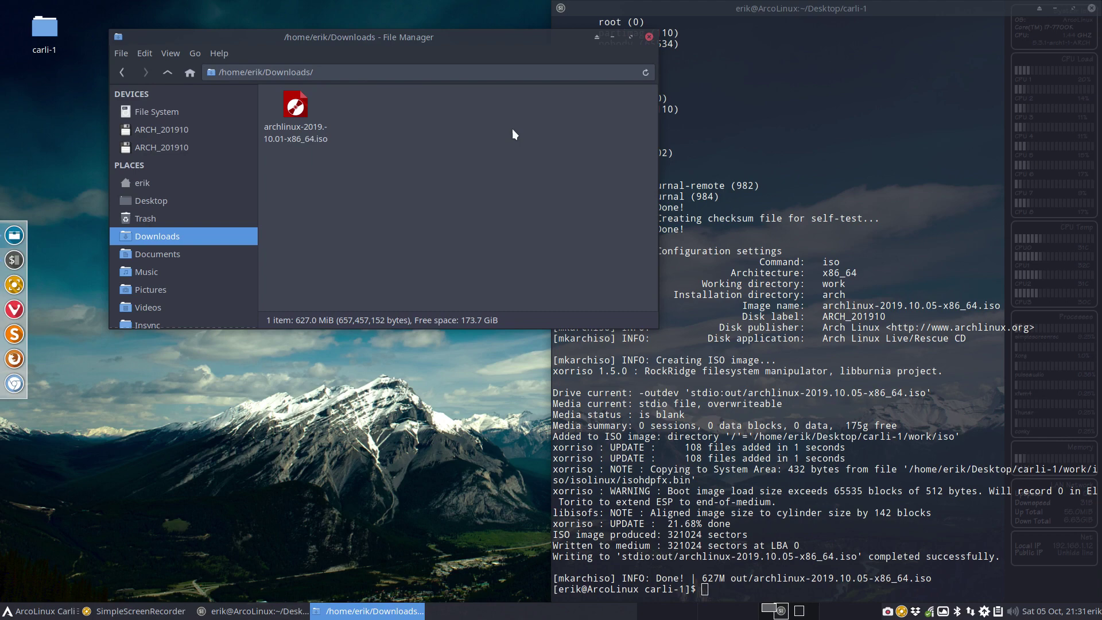
click(169, 147)
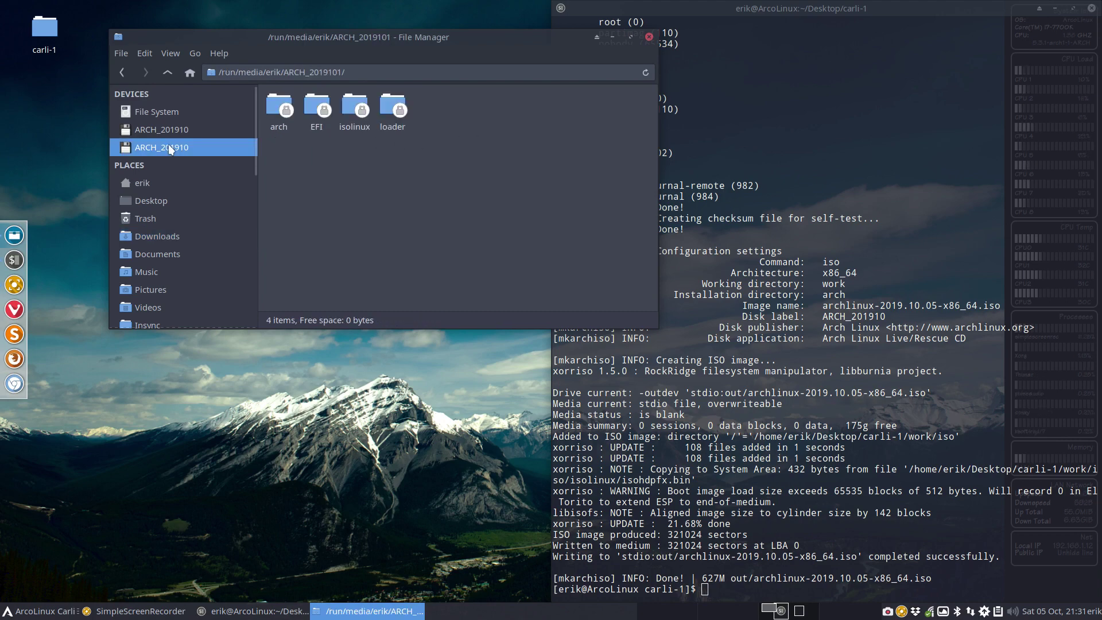
Step: Open the ISO's arch folder and locate its pkglist.x86_64.txt file
click(271, 107)
click(345, 173)
drag(275, 145, 425, 126)
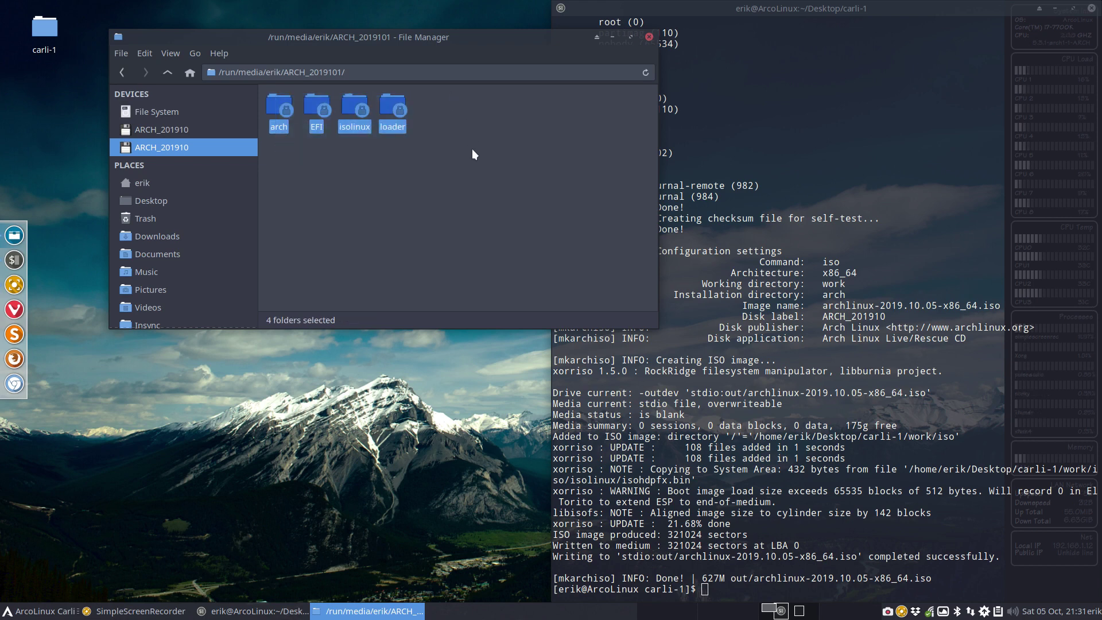
double_click(279, 109)
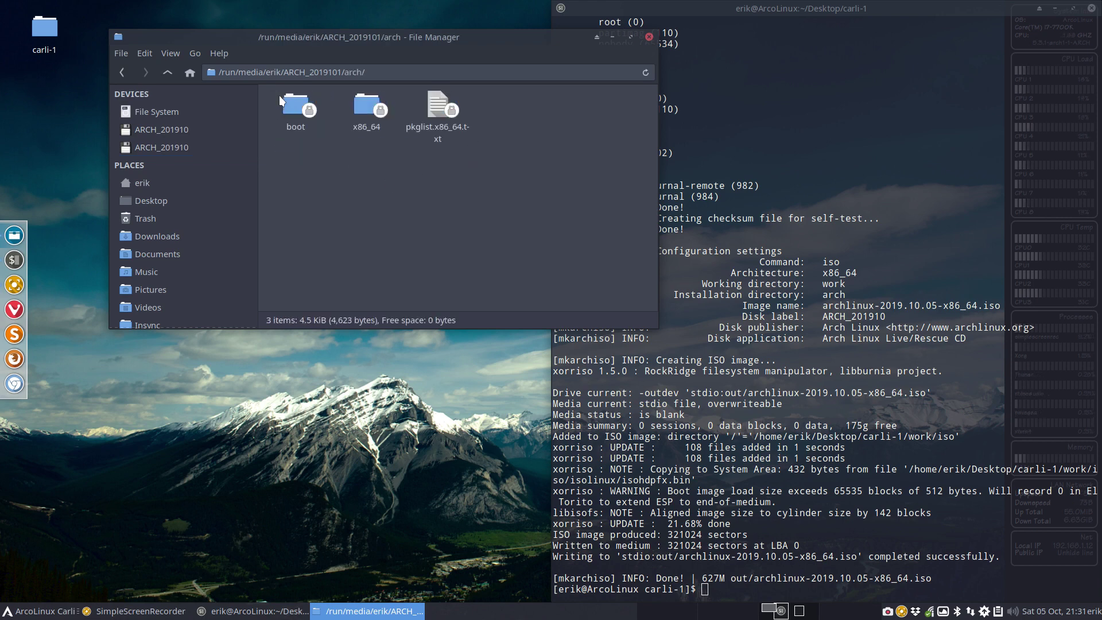
click(435, 121)
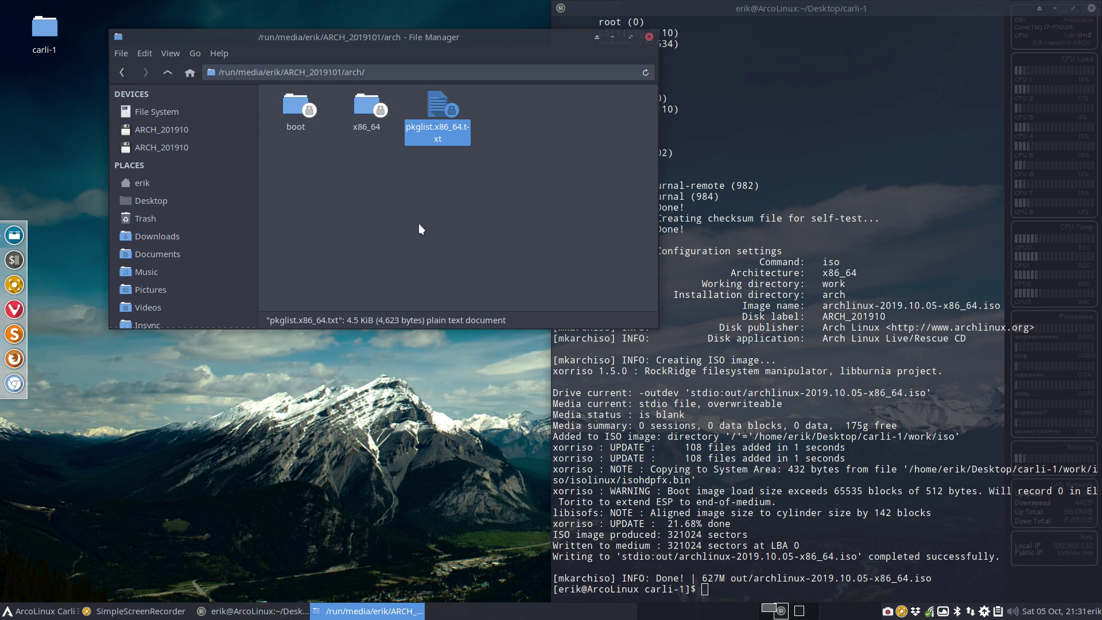
click(434, 223)
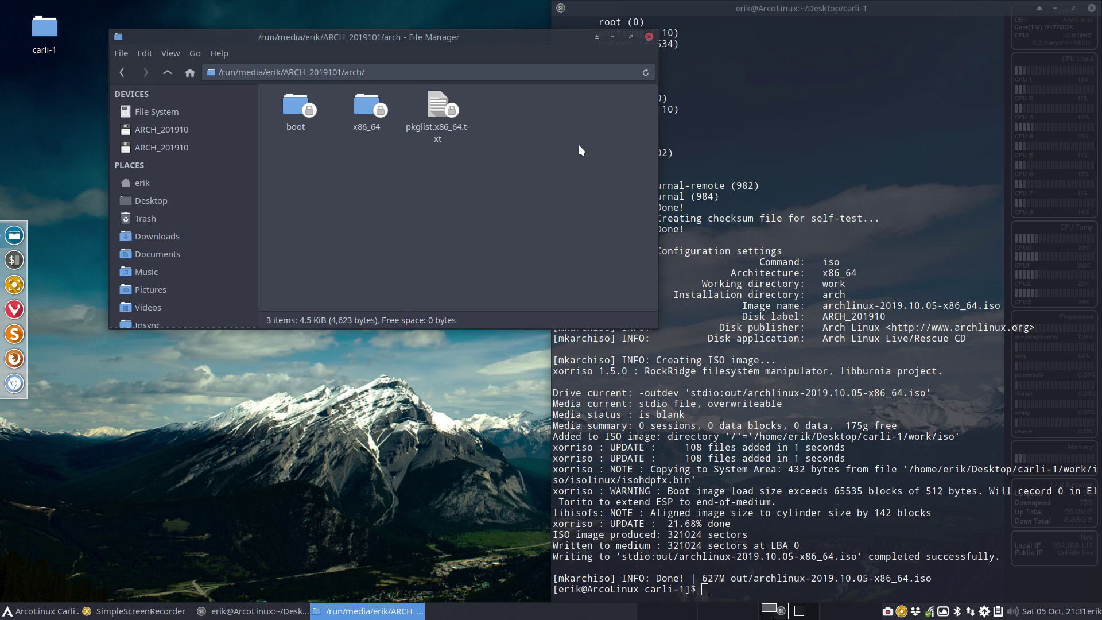